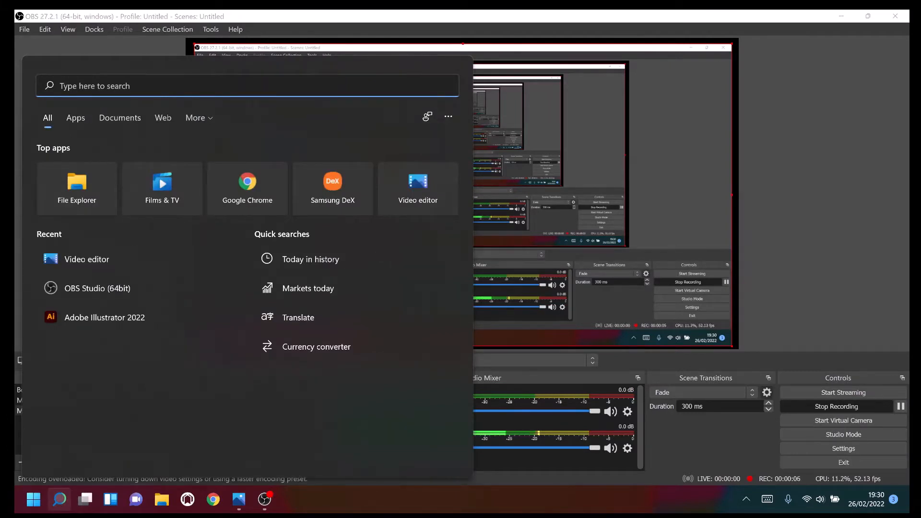
Open Adobe Illustrator 2022 and create a new landscape print document of 420 x 297 mm with one artboard.
type("adobe Illustrator 2022")
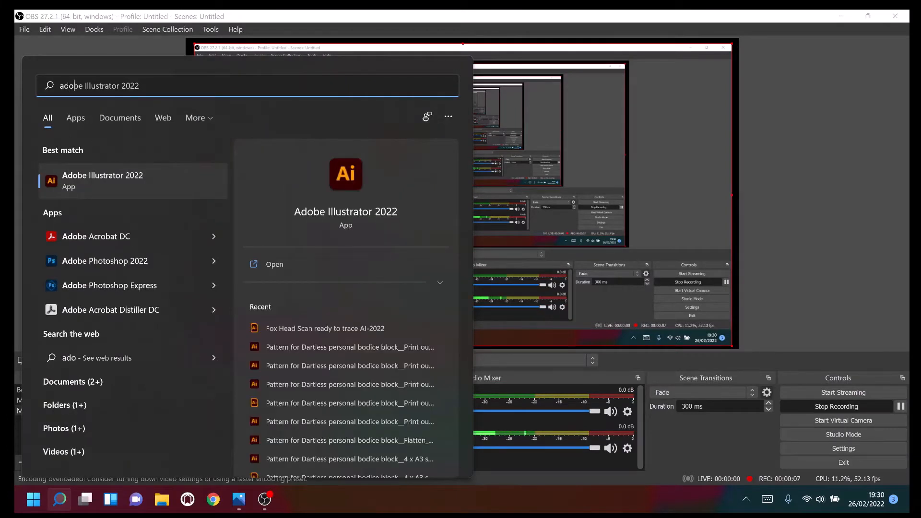
left_click(284, 273)
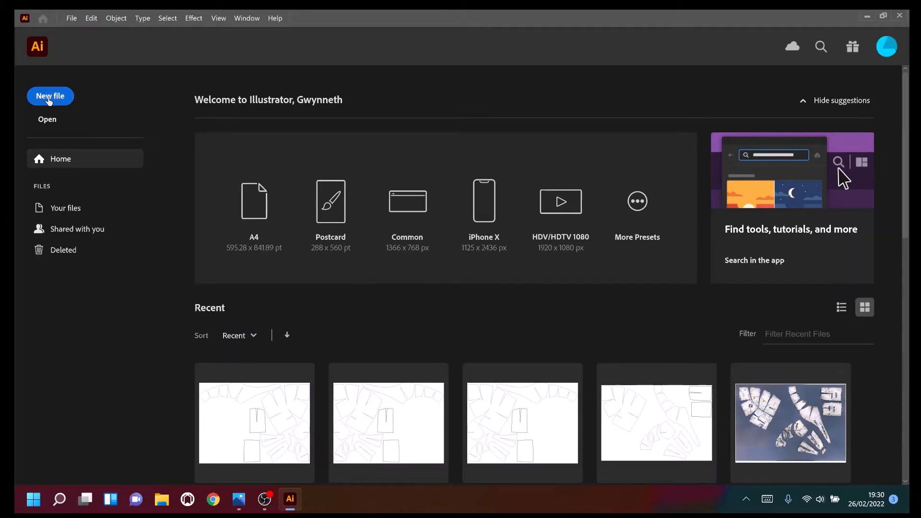
left_click(48, 98)
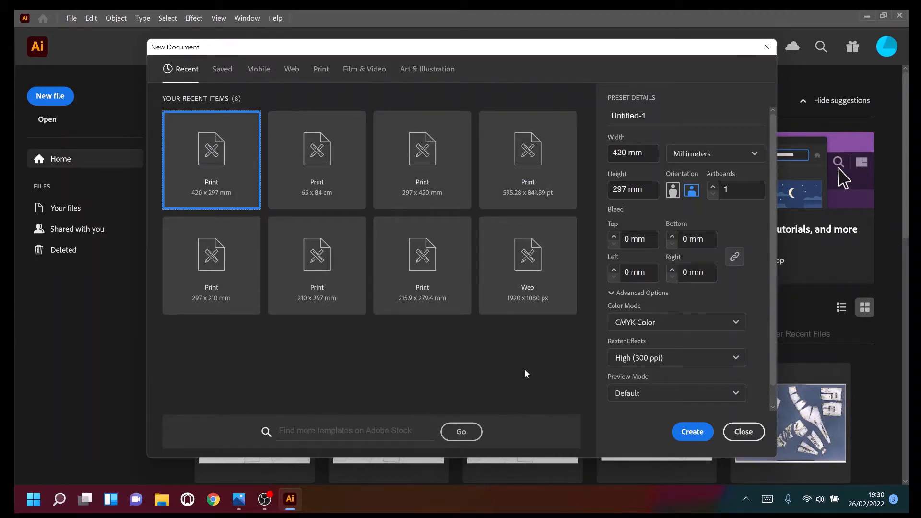
left_click(692, 431)
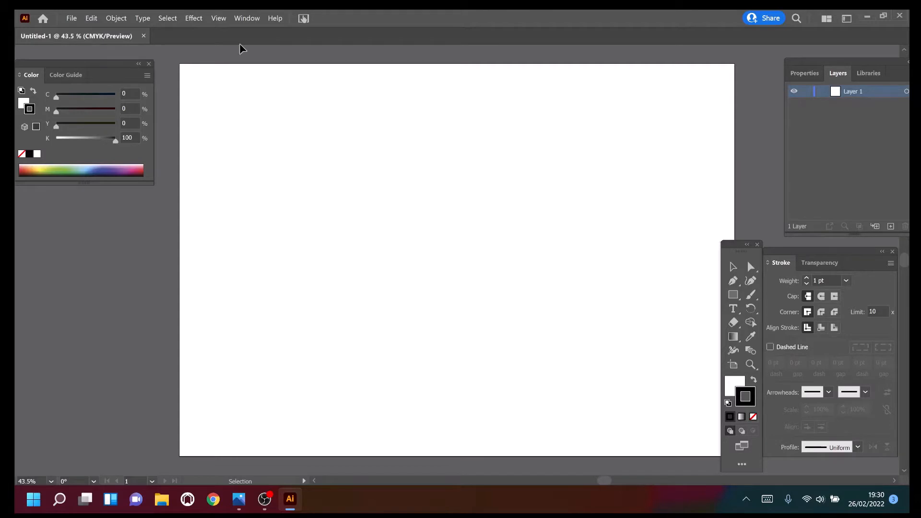
Show the rulers and the grid in the new document.
left_click(221, 19)
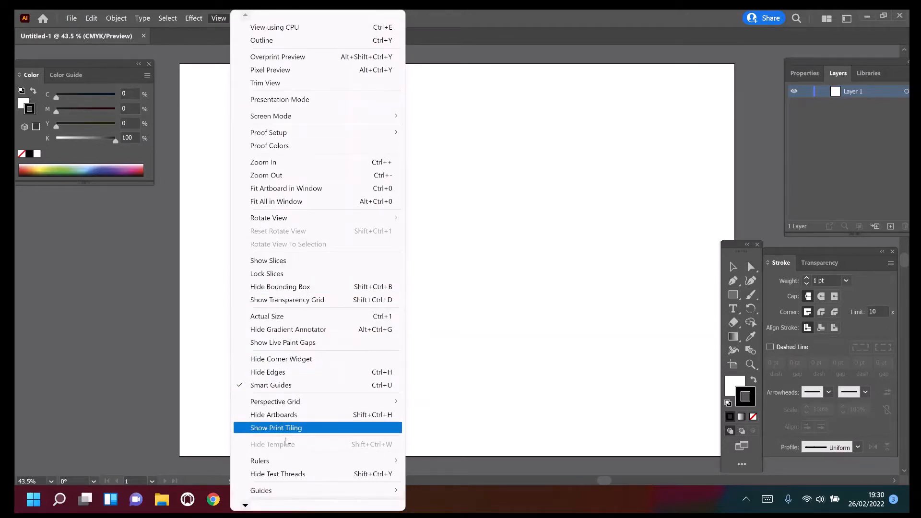
mouse_move(288, 461)
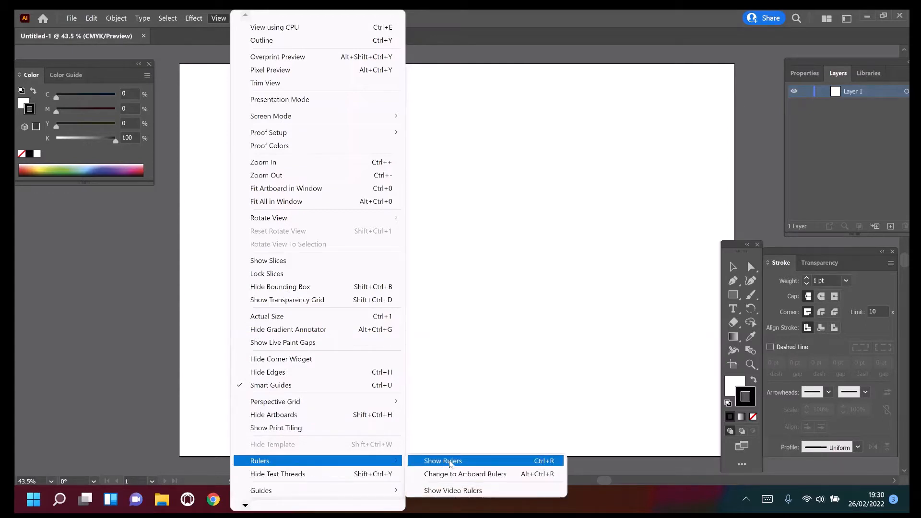
left_click(449, 463)
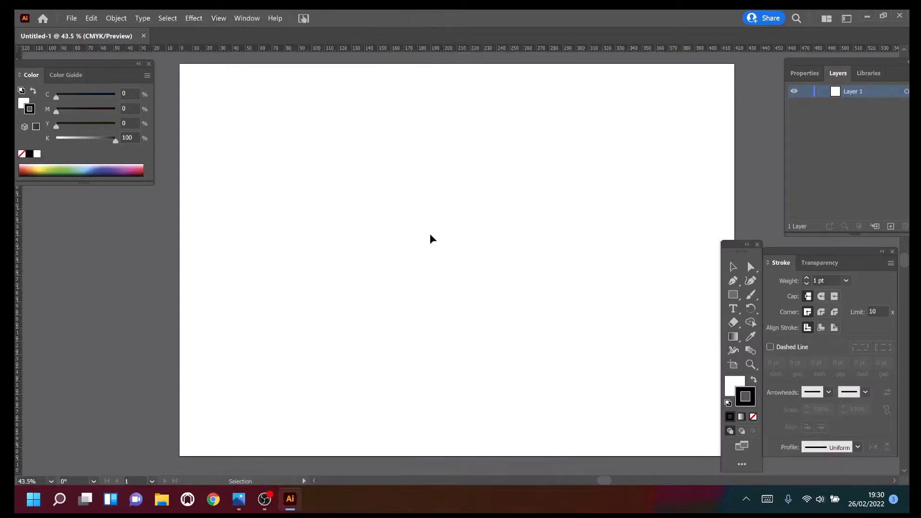
left_click(219, 18)
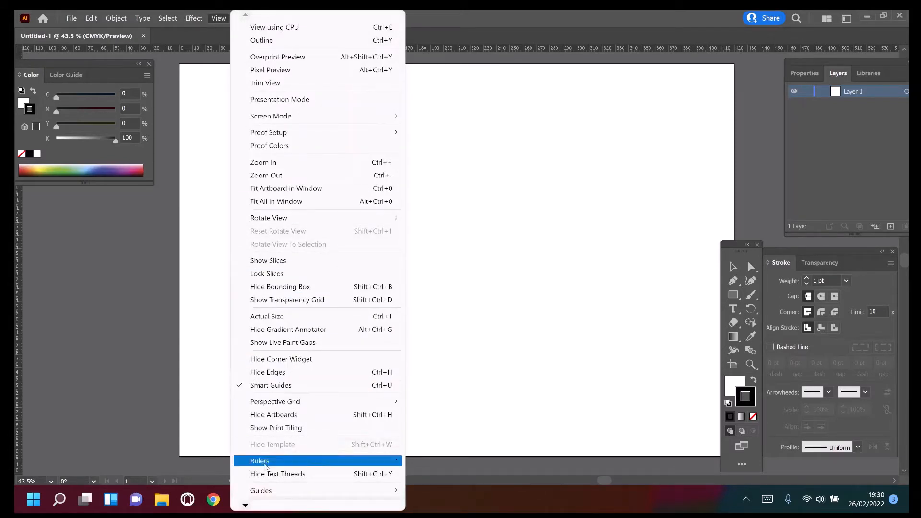
mouse_move(245, 506)
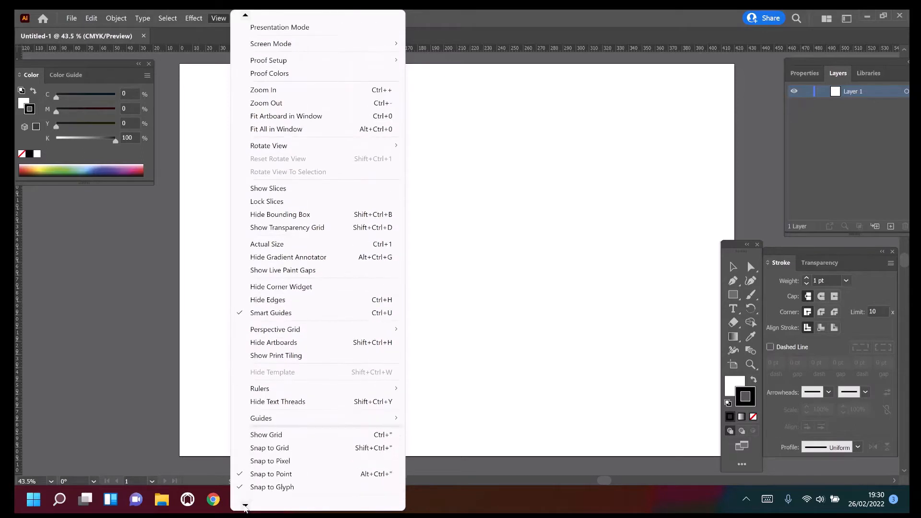
left_click(304, 422)
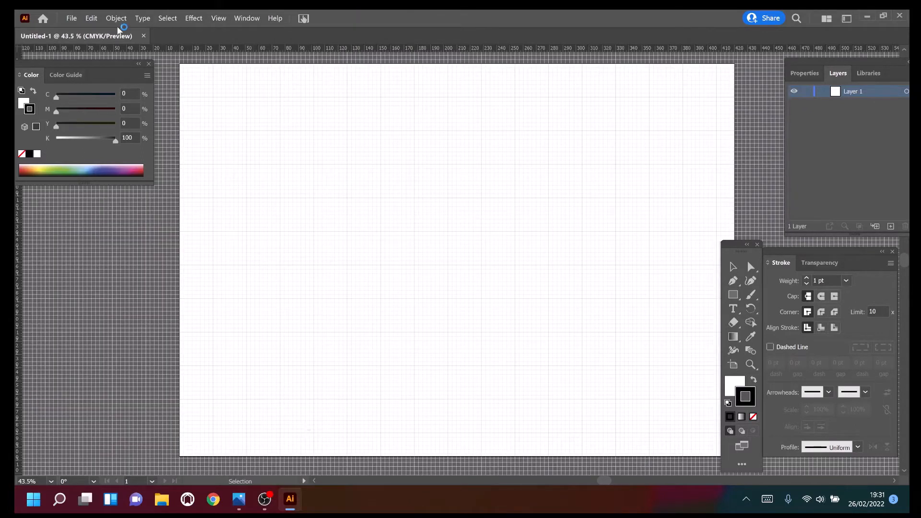
left_click(71, 19)
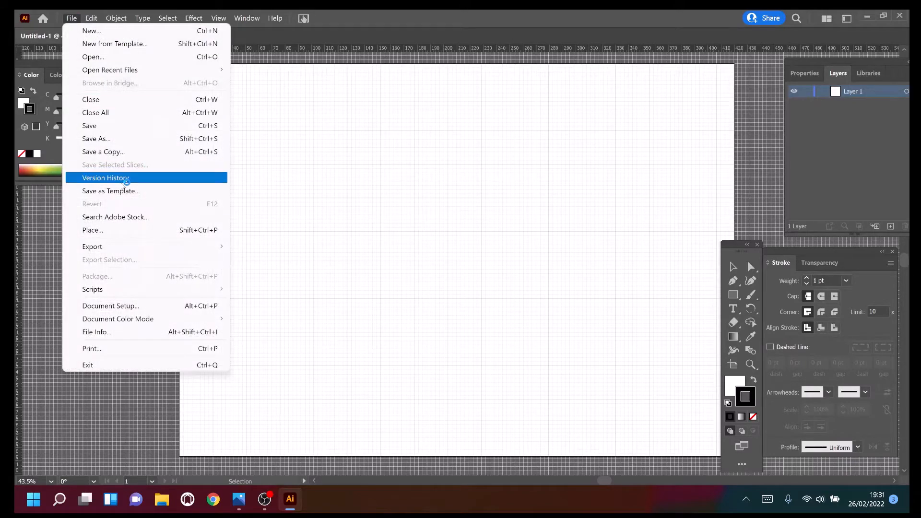
left_click(92, 230)
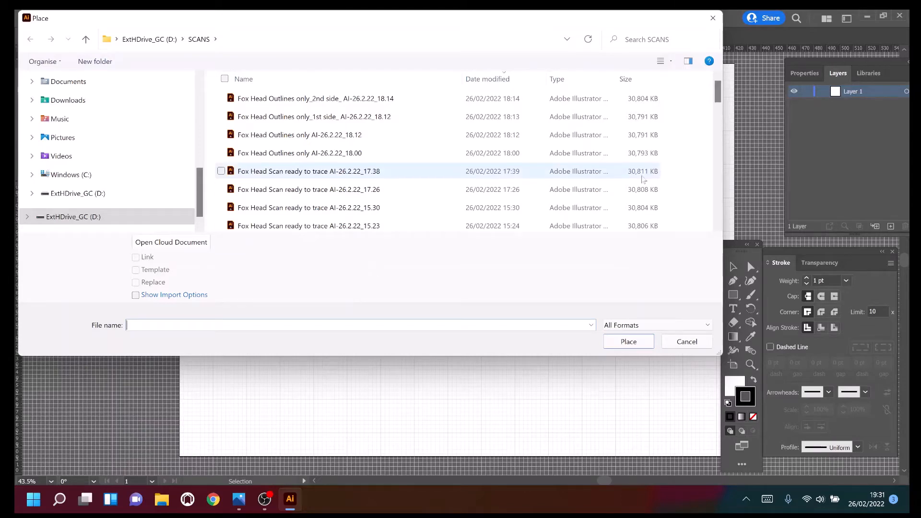
left_click_drag(719, 92, 720, 128)
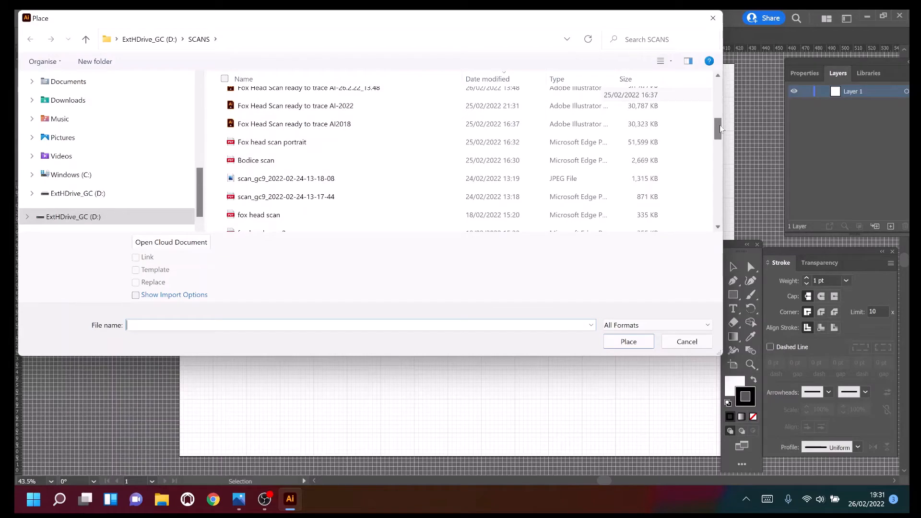
left_click(670, 61)
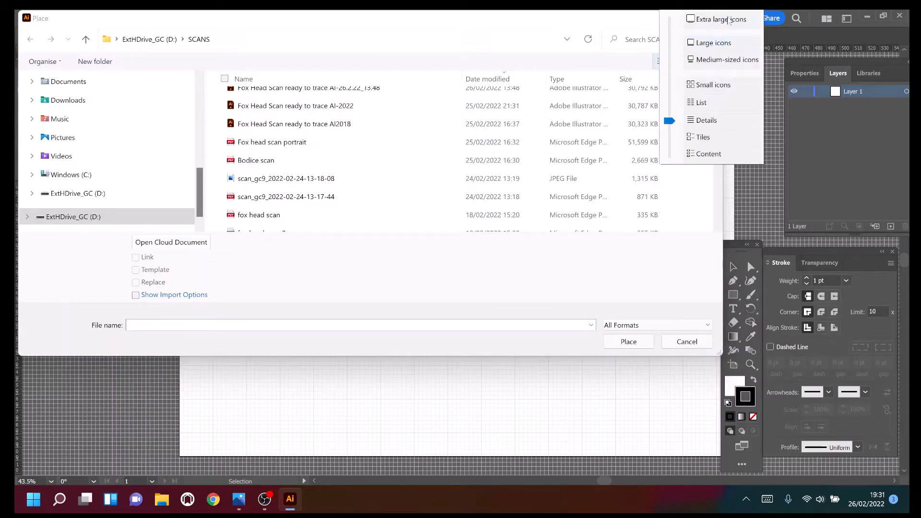
left_click(728, 19)
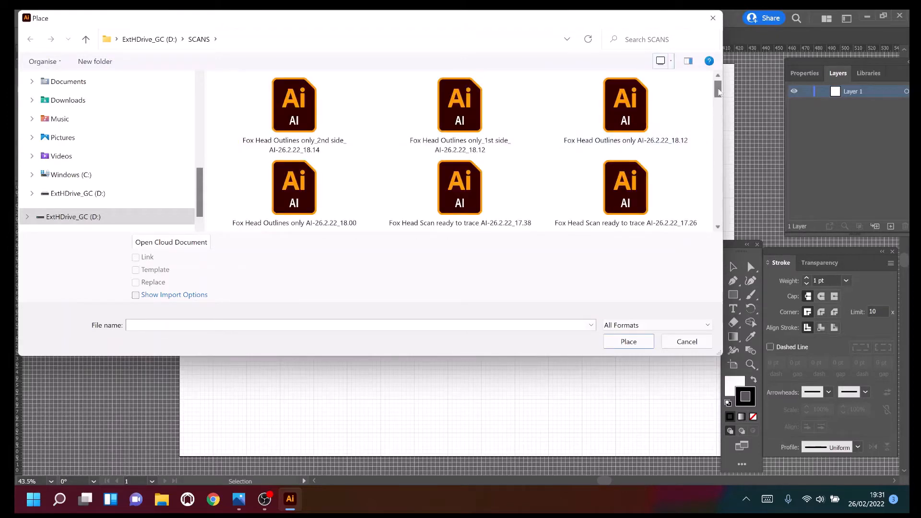
mouse_move(718, 91)
left_mouse_down()
mouse_move(719, 154)
mouse_move(717, 130)
left_mouse_up()
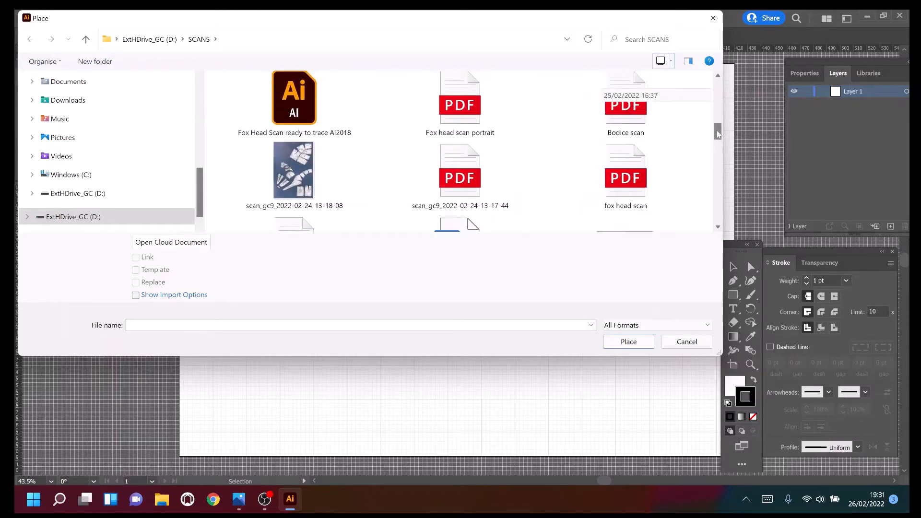
left_click(296, 165)
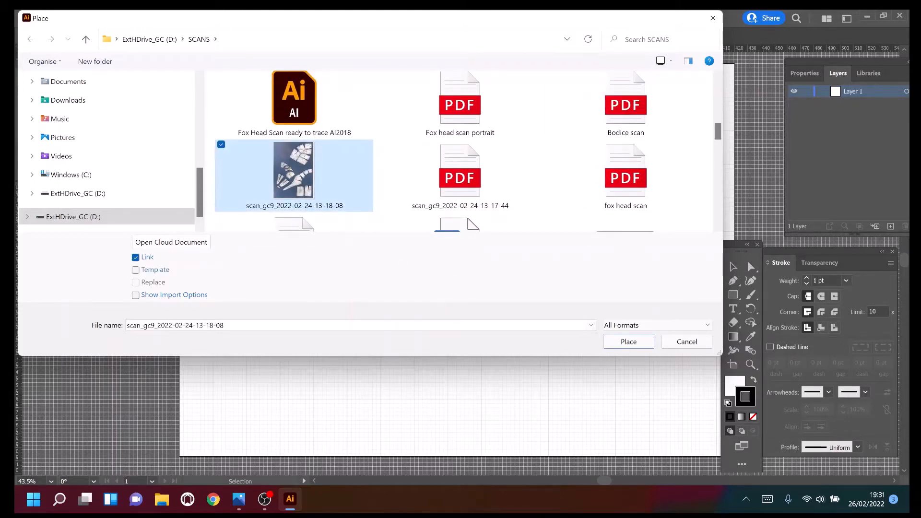
left_click(632, 341)
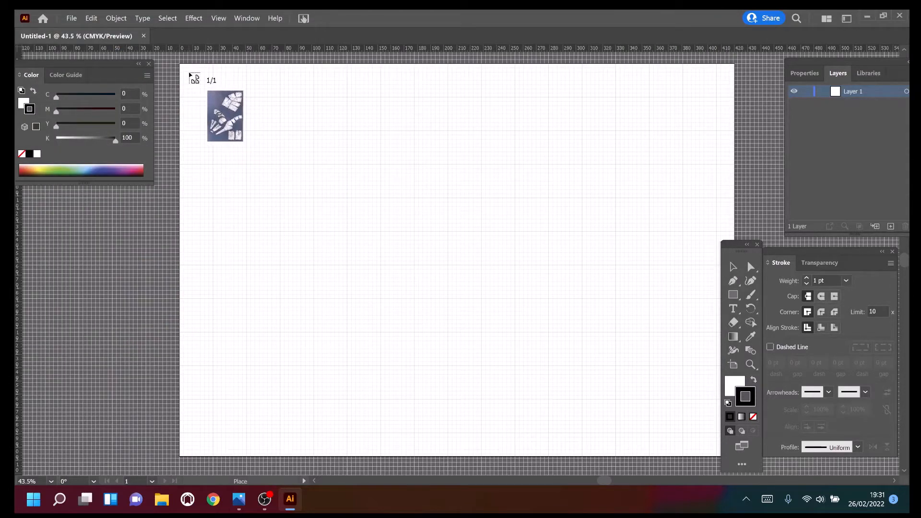
left_click(189, 74)
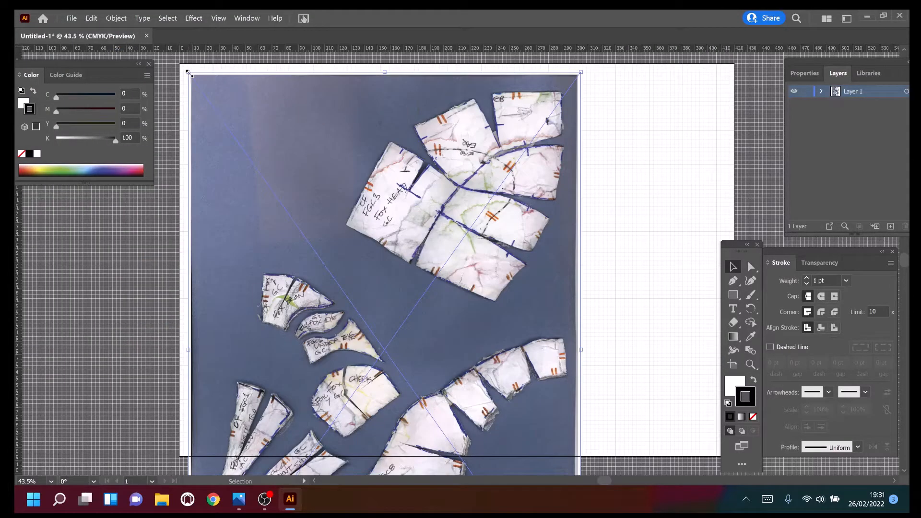
Rotate the placed scan by 90° and move it so that it lines up with the artboard edges.
left_click(116, 19)
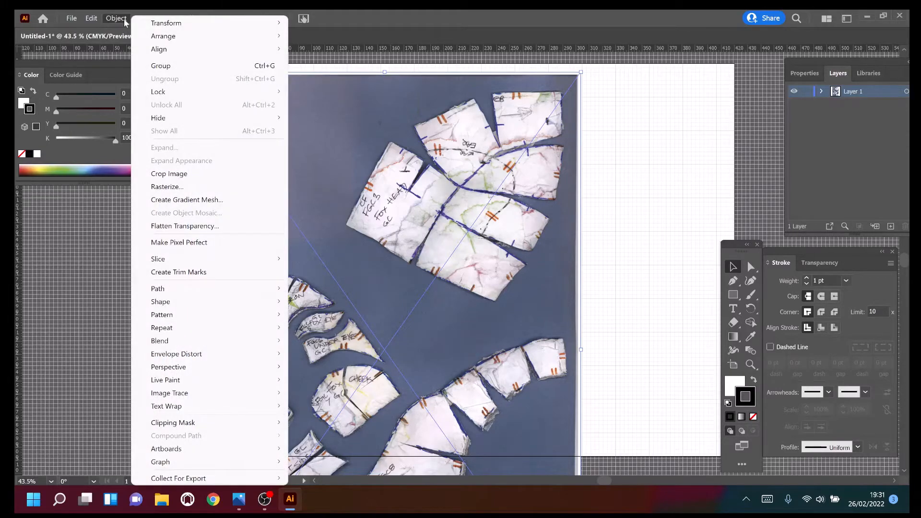
mouse_move(163, 27)
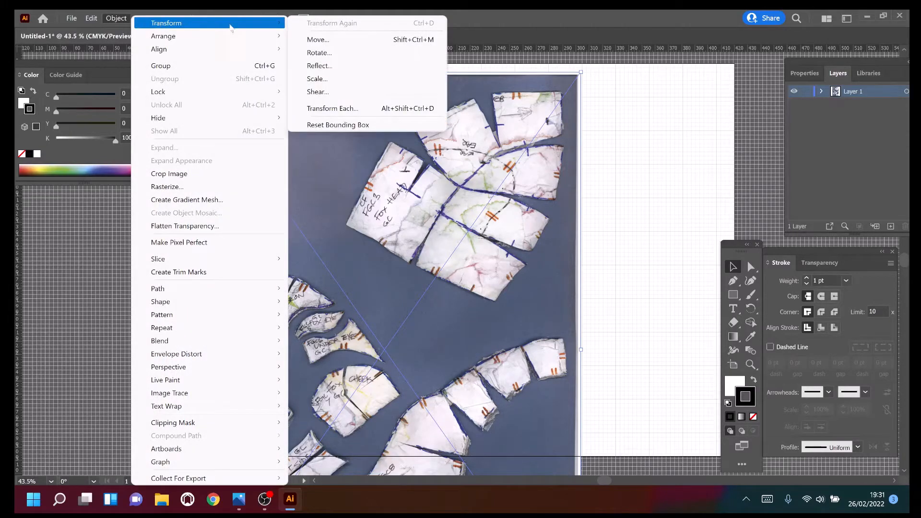
left_click(337, 57)
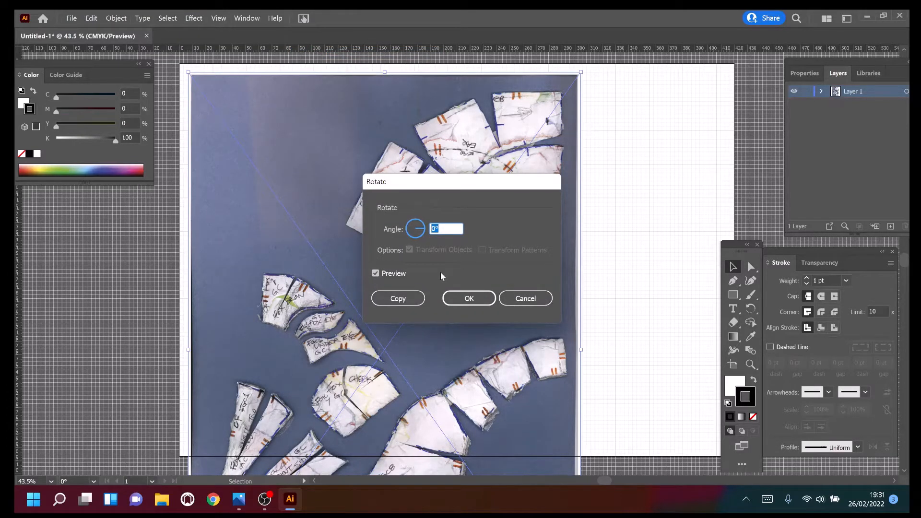
type("90")
left_click(463, 303)
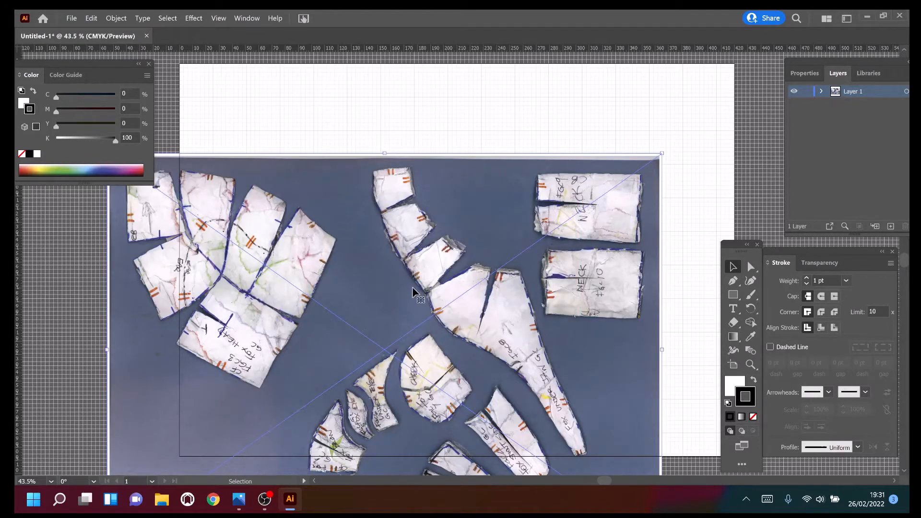
left_click_drag(487, 228, 567, 137)
left_click_drag(489, 200, 404, 260)
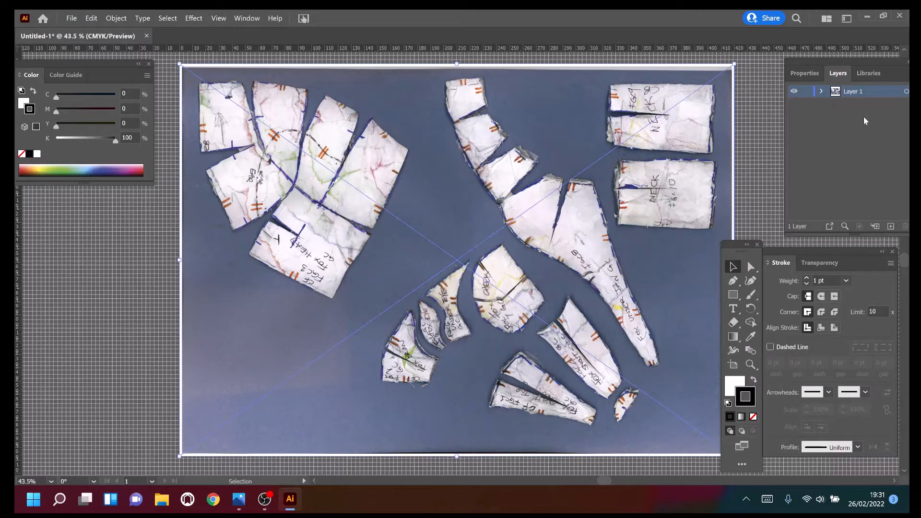
Rename Layer 1, which holds the scan, as Base scan and lock it.
left_click_drag(865, 62, 820, 64)
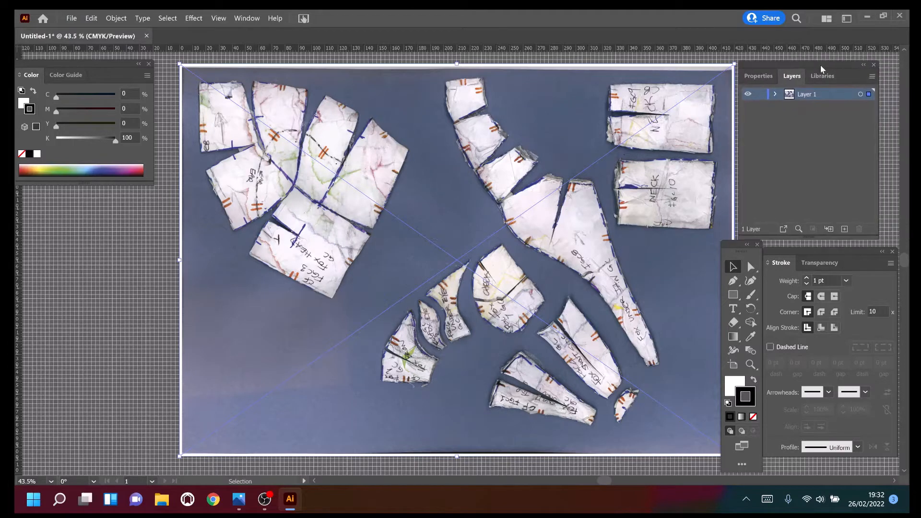
double_click(810, 94)
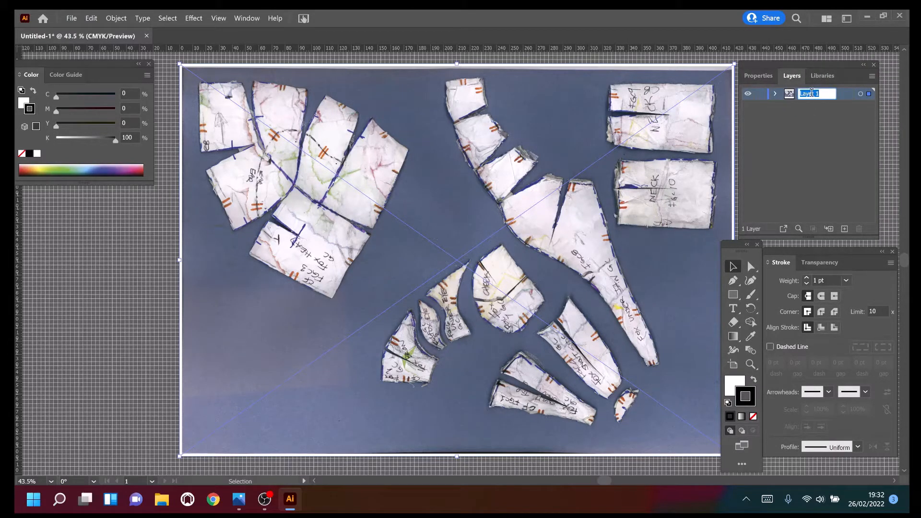
type("Base scan")
key("Return")
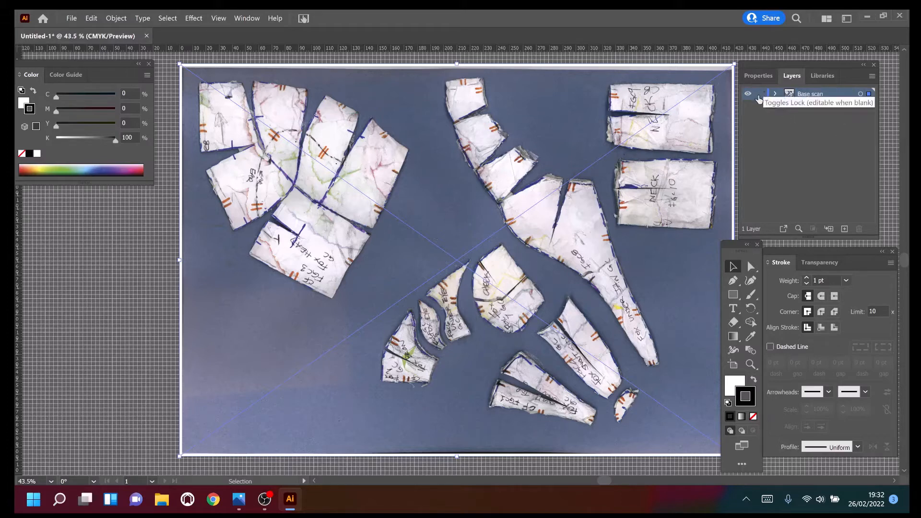
left_click(759, 95)
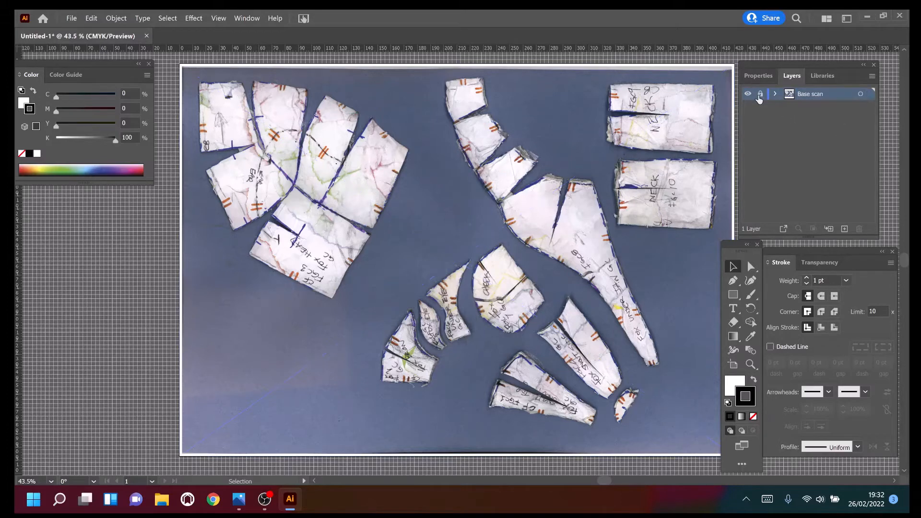
Add a new layer above Base scan, name it Pattern Trace and enable Dim Images at 50% for it.
left_click(844, 230)
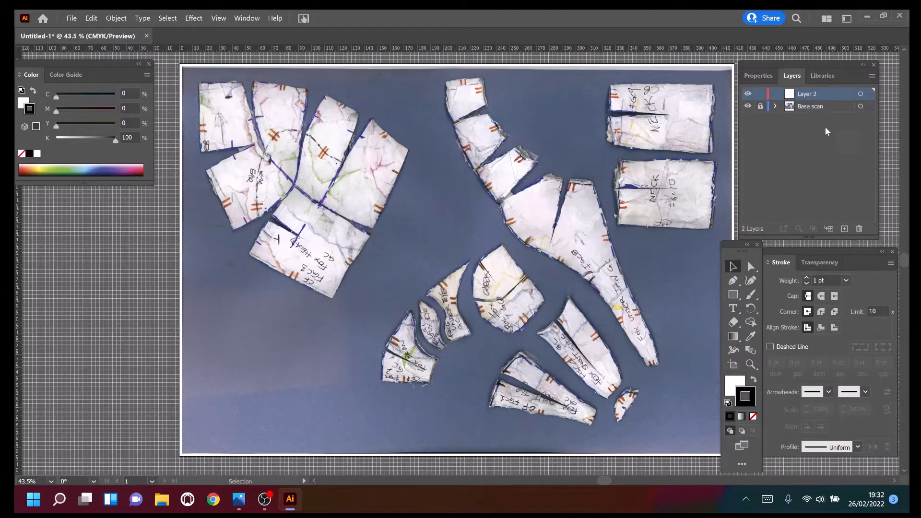
double_click(821, 94)
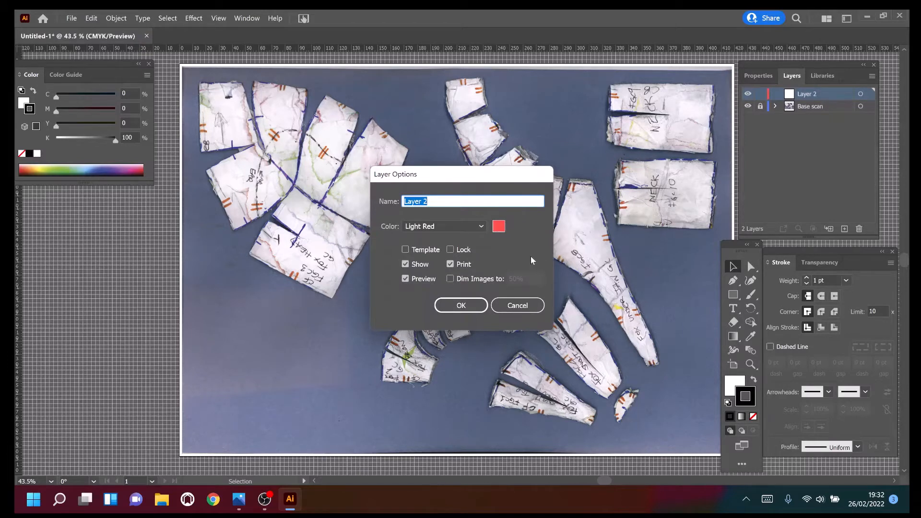
type("Pattern Traace")
key("BackSpace")
type("ce")
left_click(450, 280)
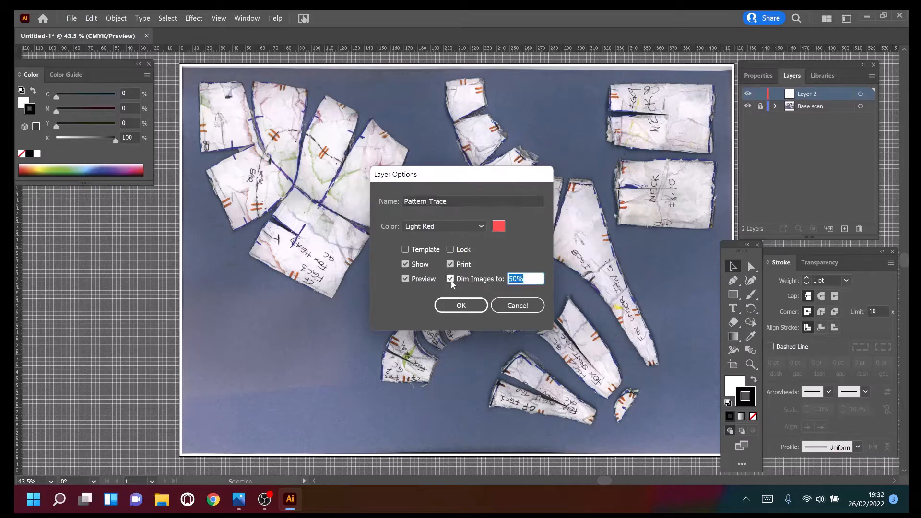
left_click(455, 309)
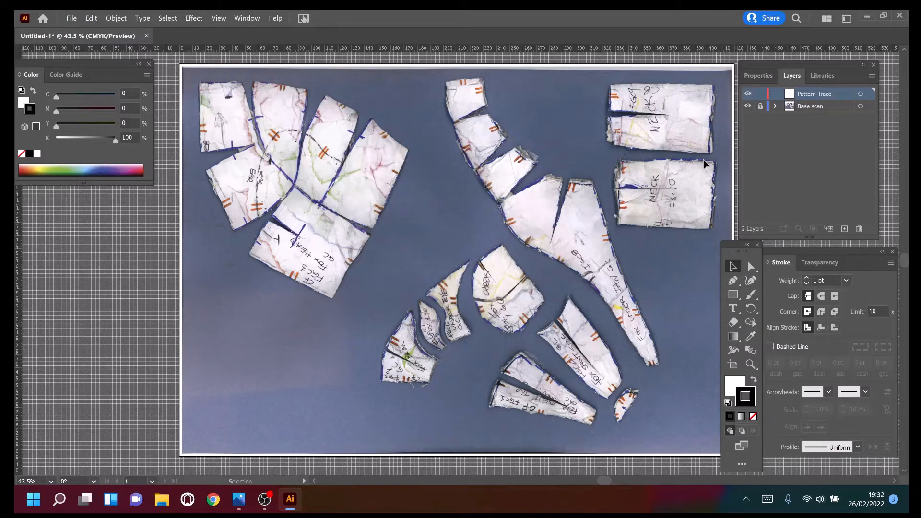
Turn off Dim Images in the layer options of Pattern Trace.
left_click(760, 106)
left_click(872, 76)
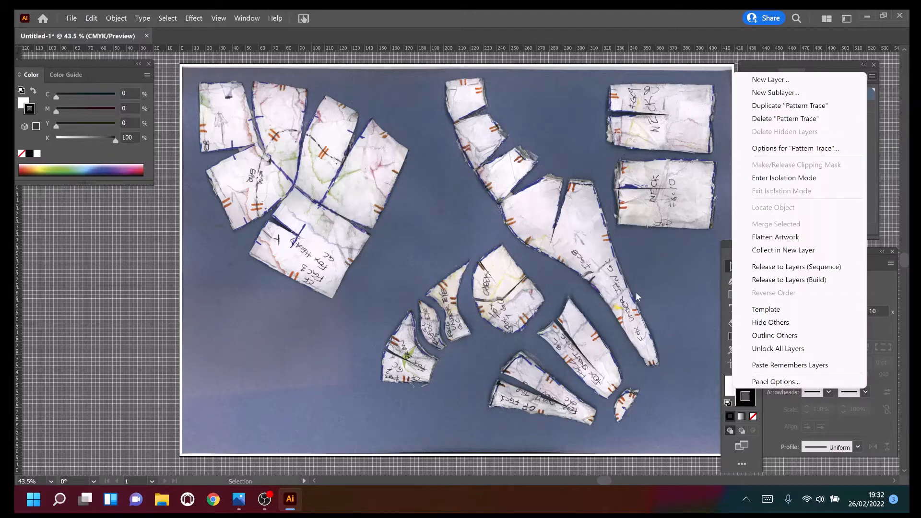
left_click(874, 117)
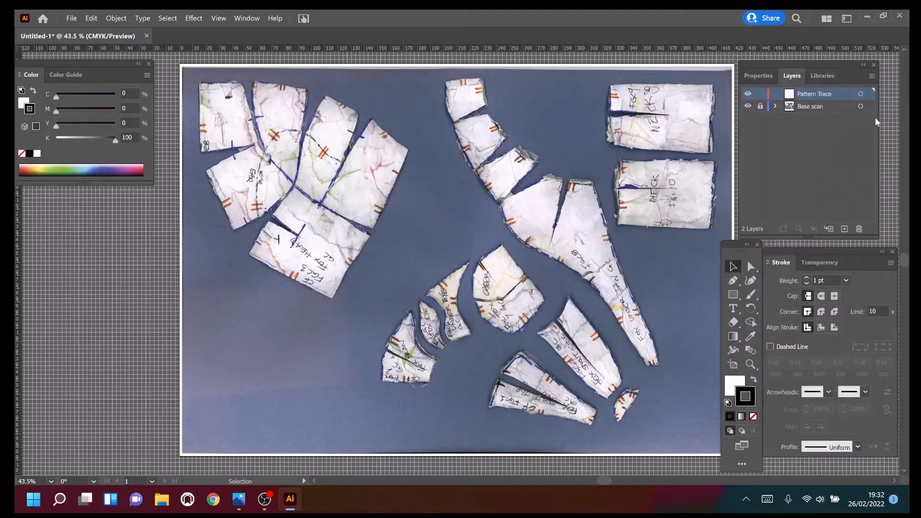
left_click(869, 77)
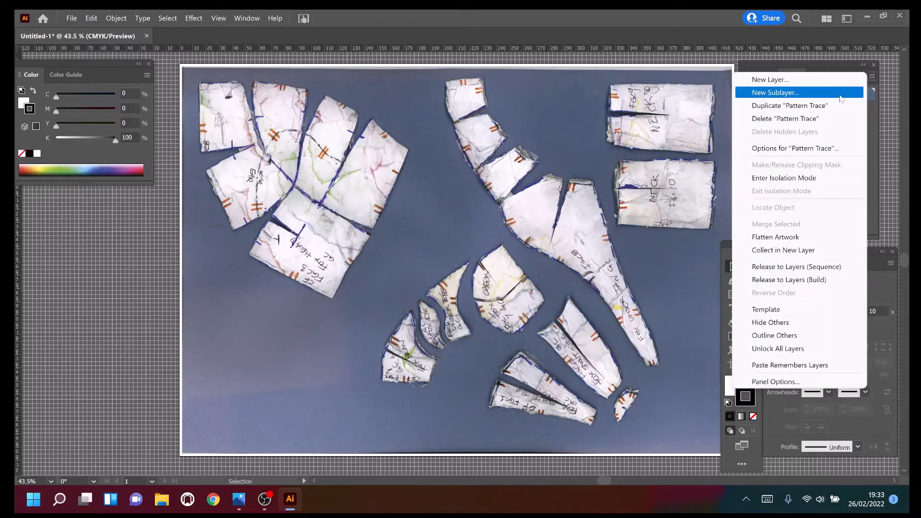
left_click(820, 152)
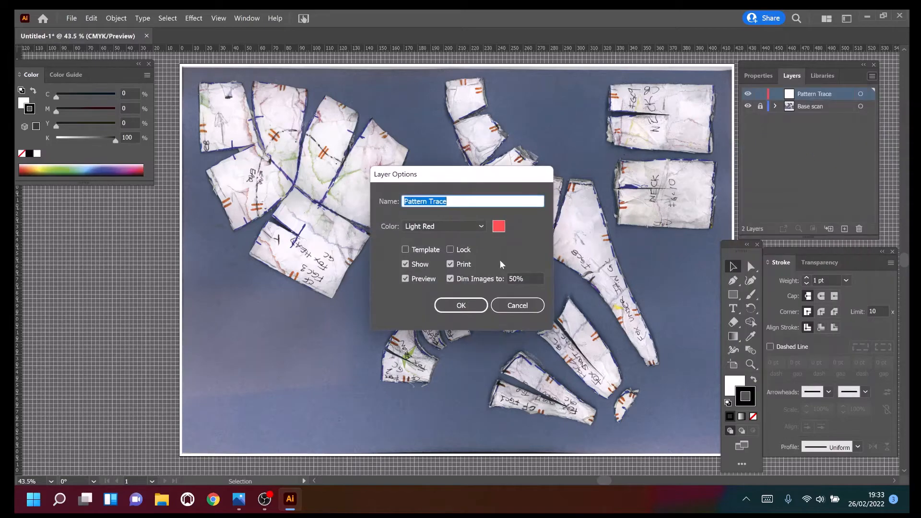
left_click(450, 279)
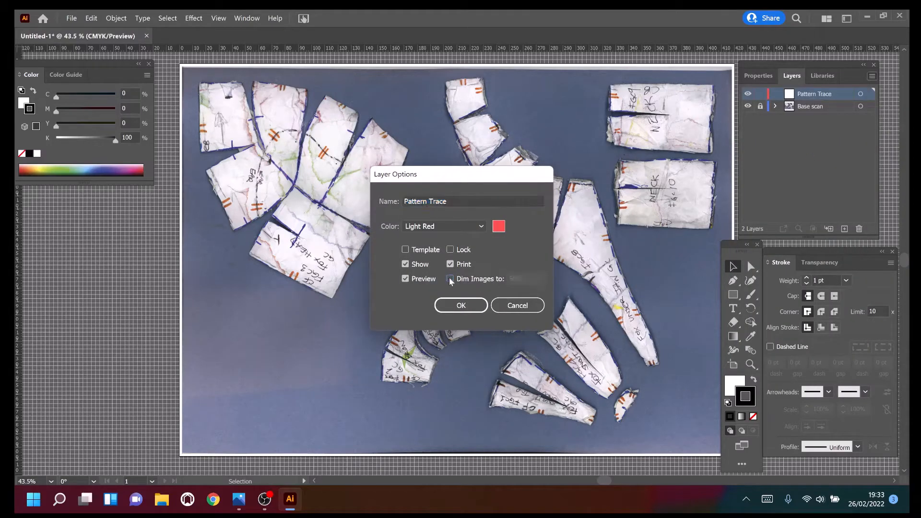
left_click(461, 305)
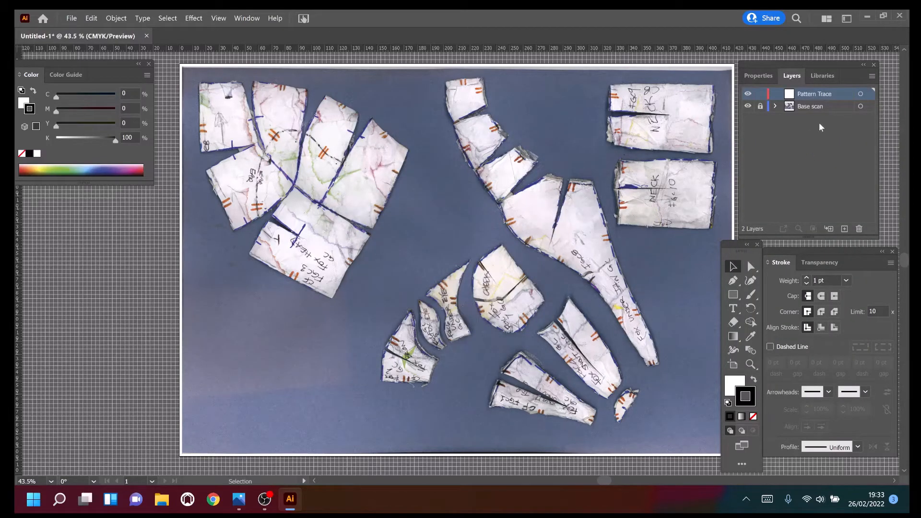
Lock Pattern Trace, unlock Base scan and select its scan, and enable Dim Images at 50% for the Base scan layer.
left_click(823, 108)
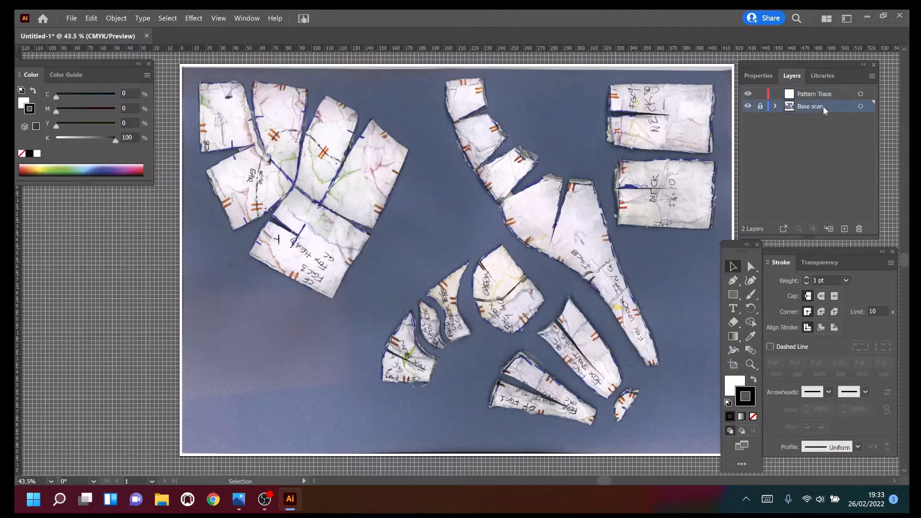
left_click(760, 94)
left_click(760, 106)
left_click(870, 106)
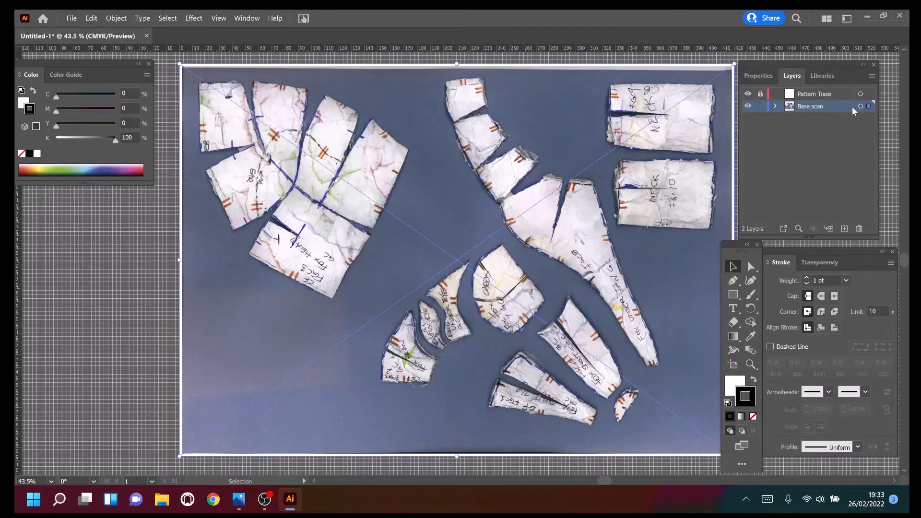
left_click(871, 76)
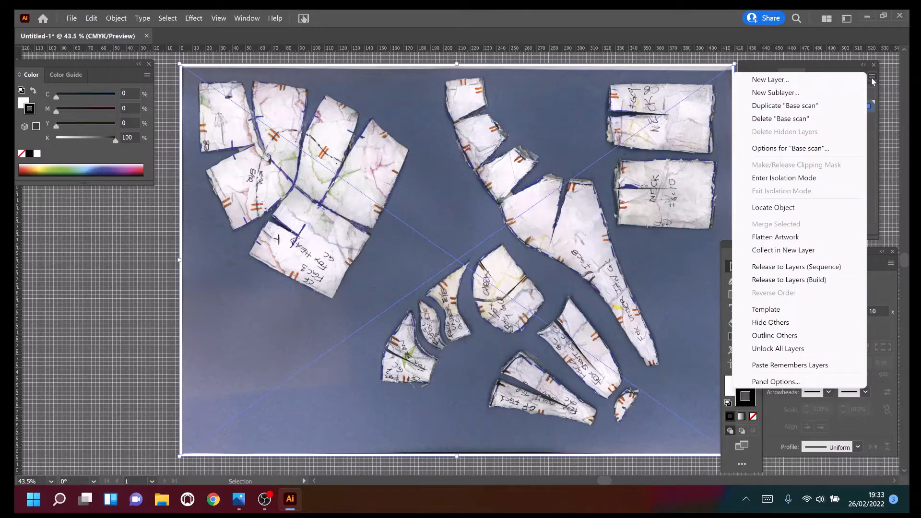
left_click(820, 148)
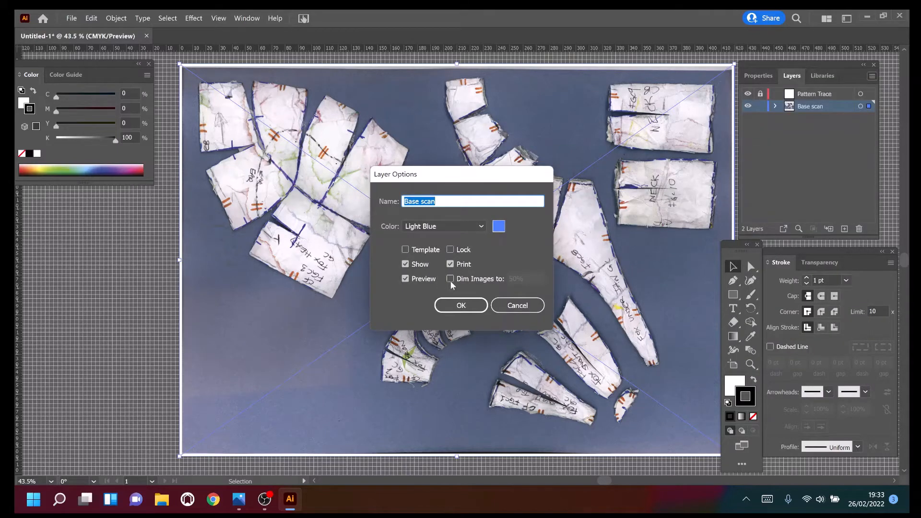
left_click(450, 279)
left_click(455, 307)
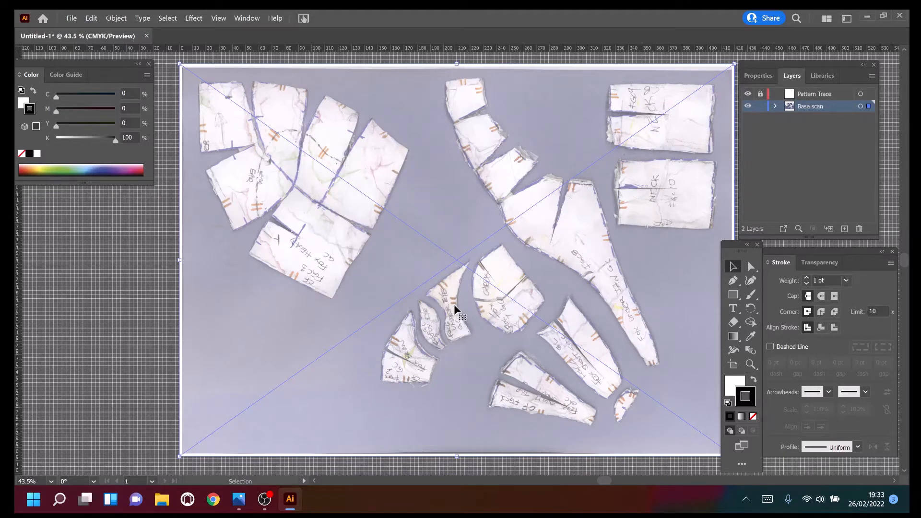
Lock the Base scan layer again and make Pattern Trace the active, unlocked layer.
left_click(760, 106)
left_click(816, 94)
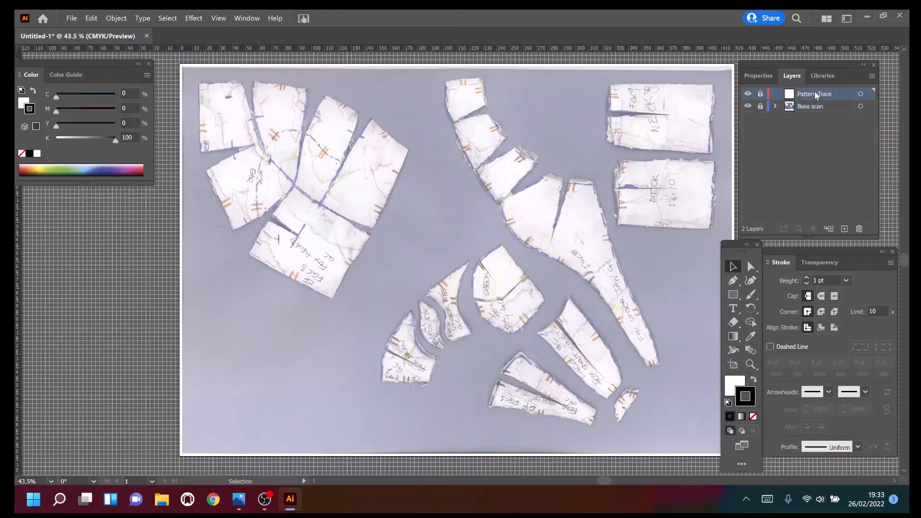
left_click(760, 93)
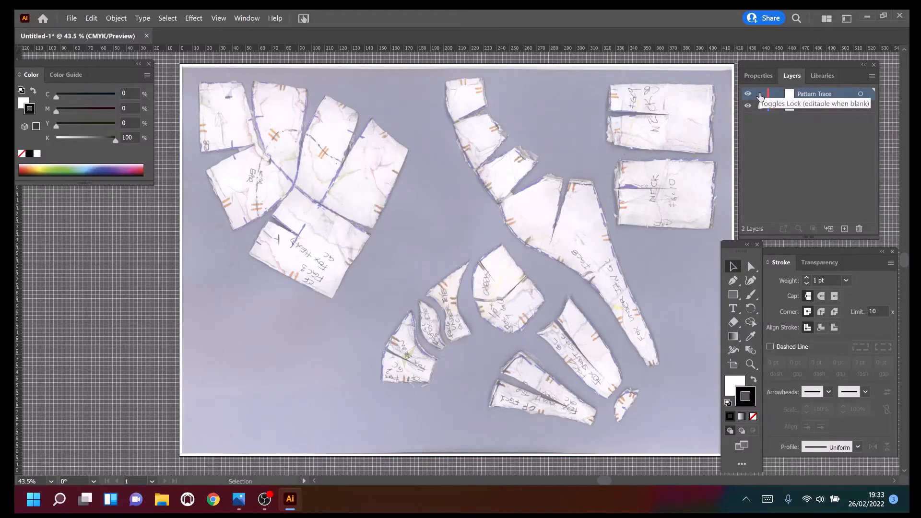
Set the fill to none and make the black stroke the active colour for tracing the small face pieces.
mouse_move(732, 244)
left_mouse_down()
mouse_move(368, 236)
mouse_move(164, 205)
mouse_move(168, 182)
left_mouse_up()
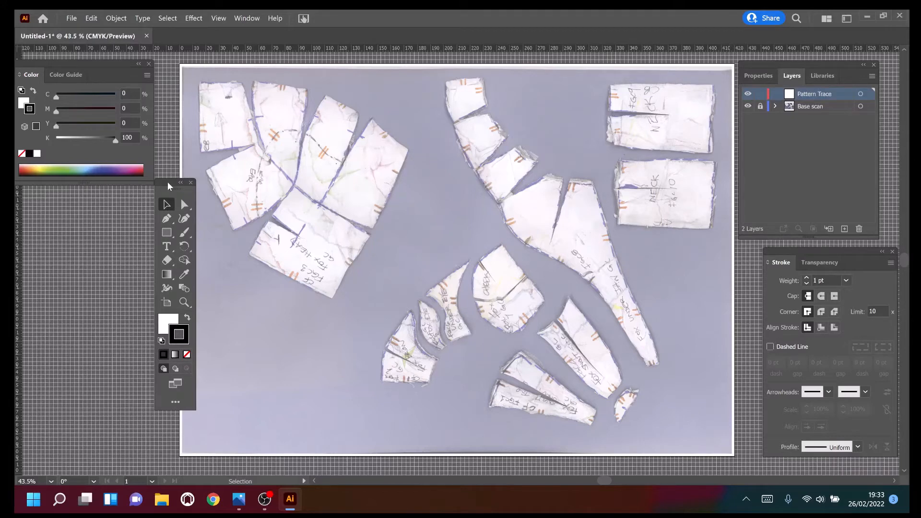
left_click_drag(168, 184, 327, 221)
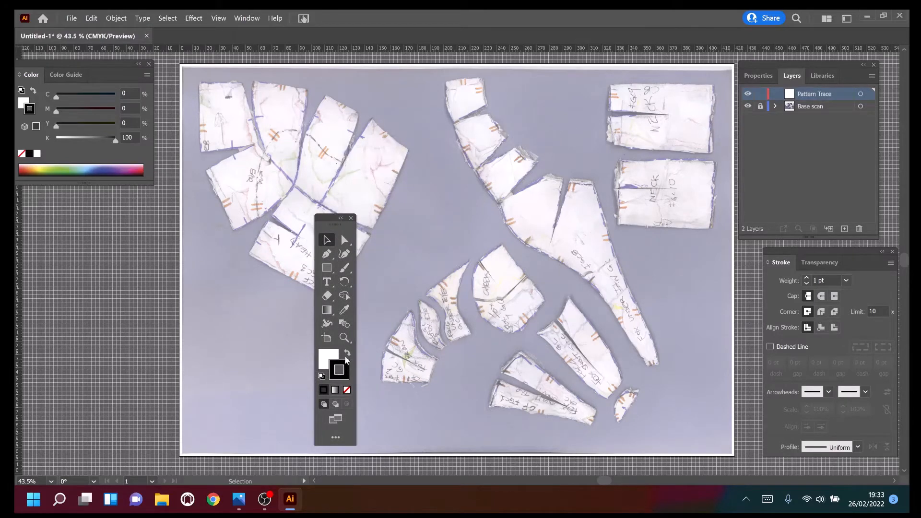
left_click(344, 337)
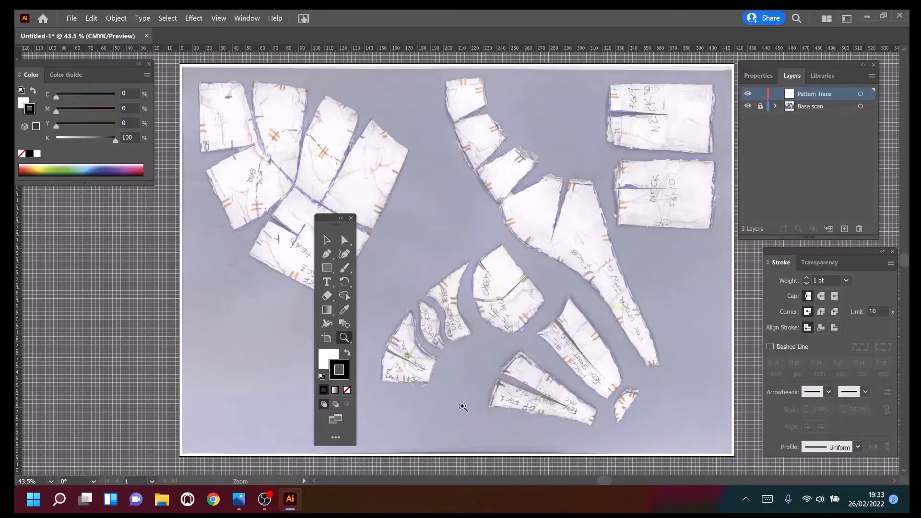
left_click_drag(463, 407, 436, 380)
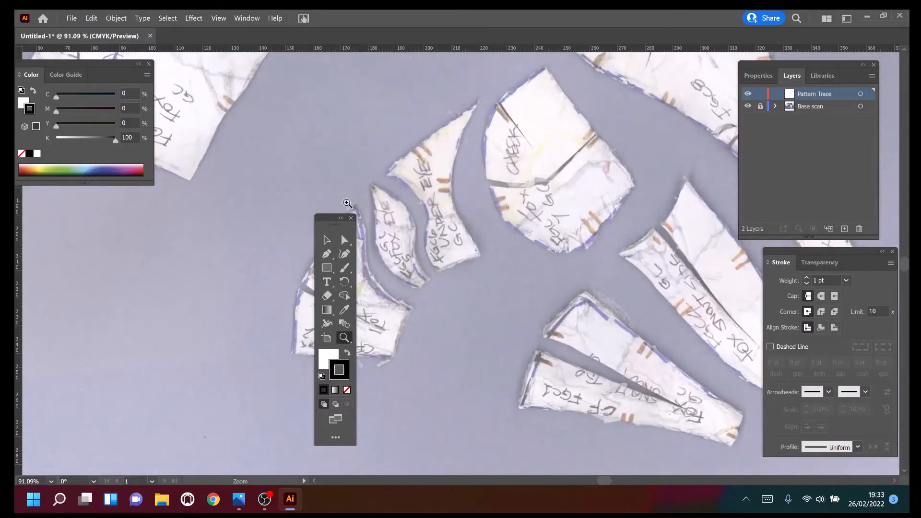
left_click_drag(323, 218, 218, 184)
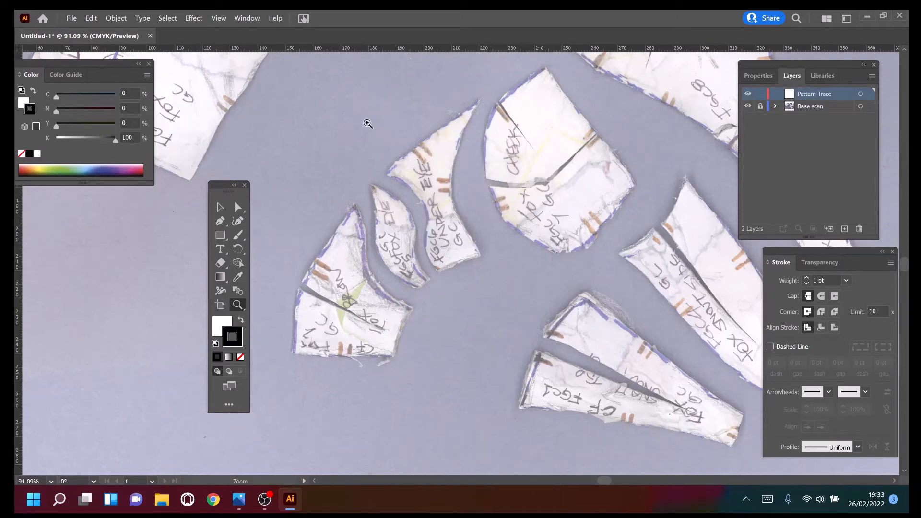
left_click(220, 222)
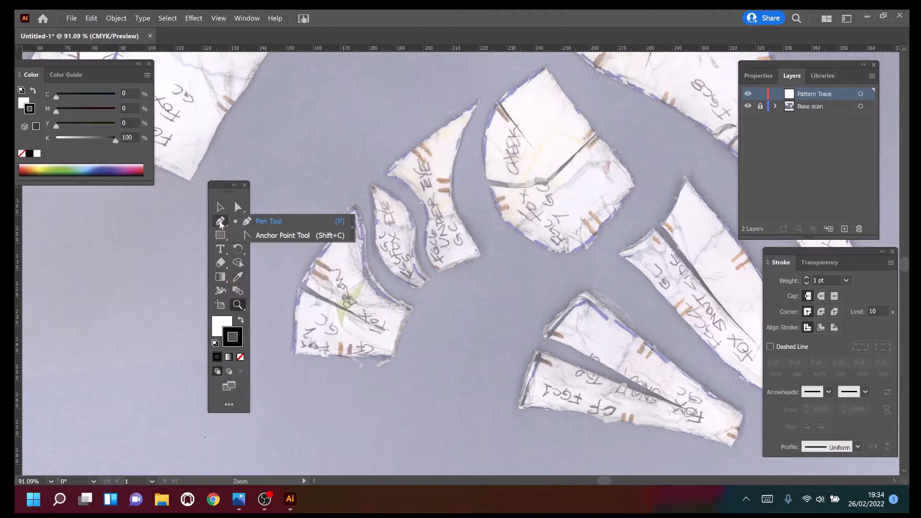
left_click(221, 326)
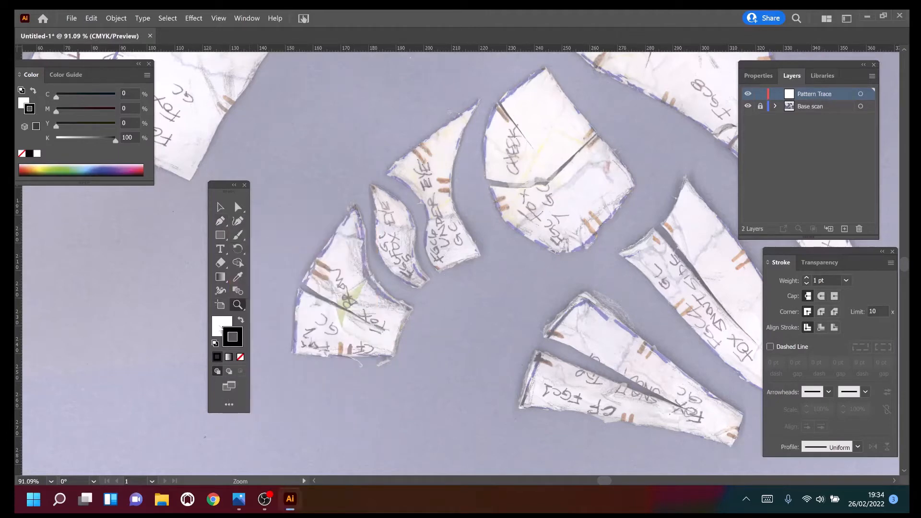
left_click(240, 358)
left_click(240, 343)
With the Pen tool, trace the Under Eye piece from its upper tip along the outer edge and down the inner curve to the lower corner.
left_click(221, 221)
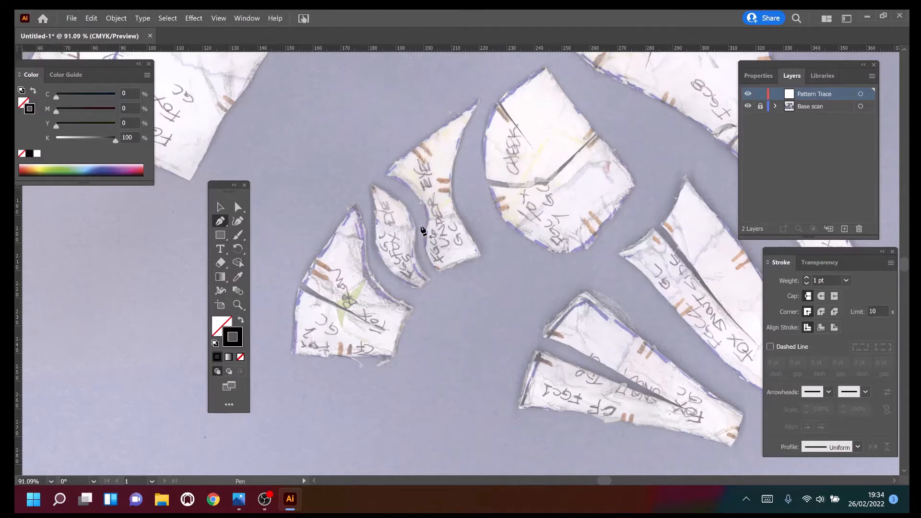
left_click(477, 100)
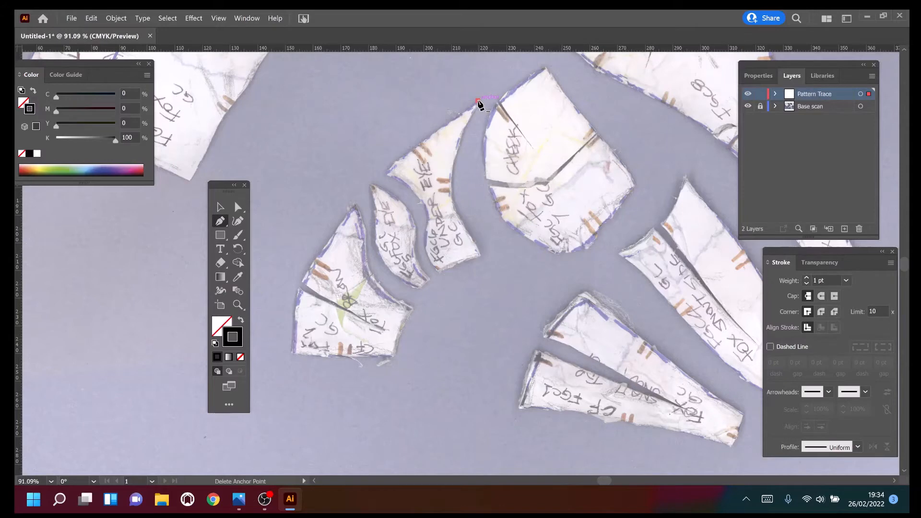
left_click(385, 173)
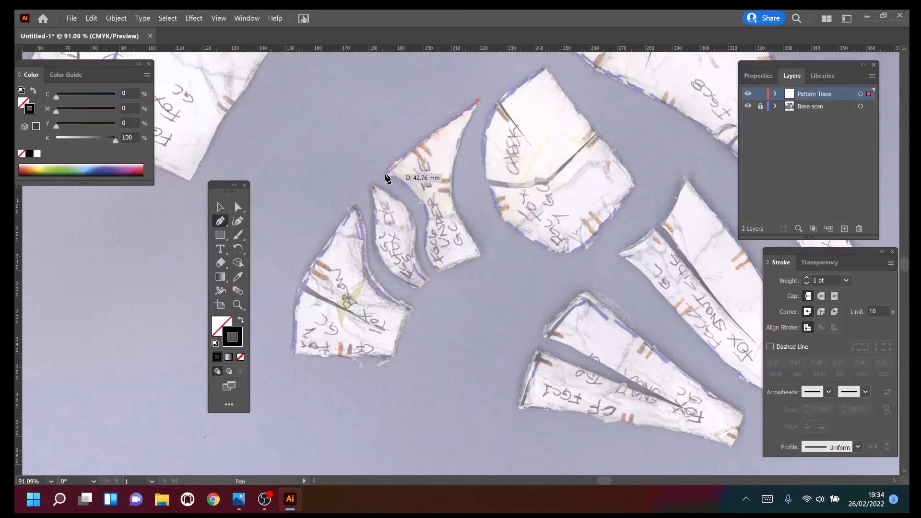
left_click_drag(367, 193, 363, 196)
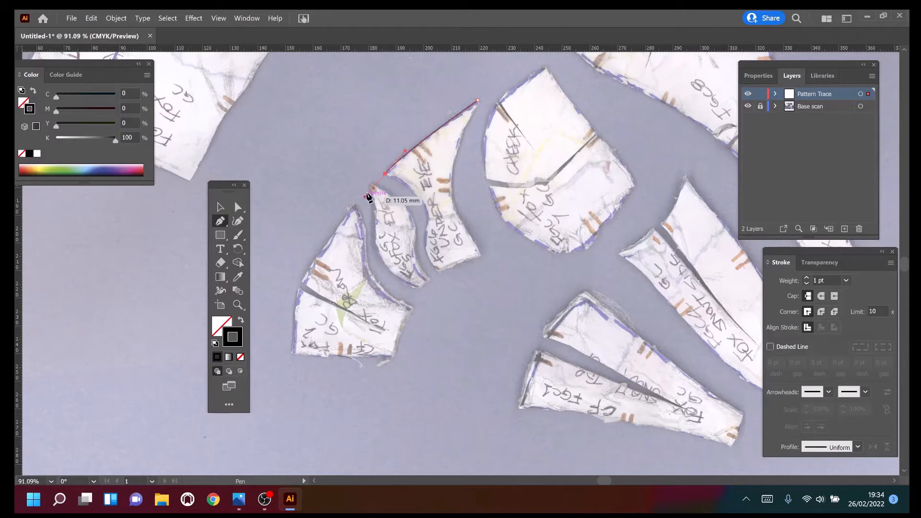
left_click(384, 175)
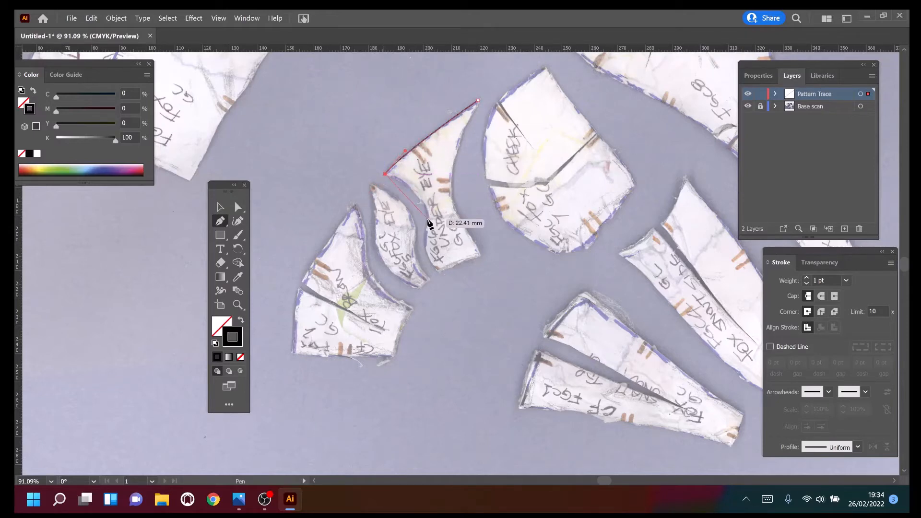
left_click_drag(427, 221, 431, 254)
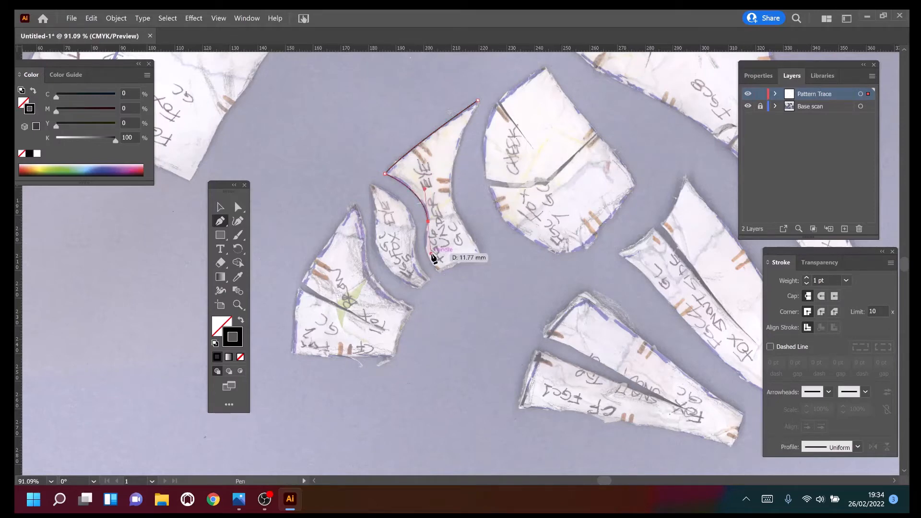
left_click(429, 222)
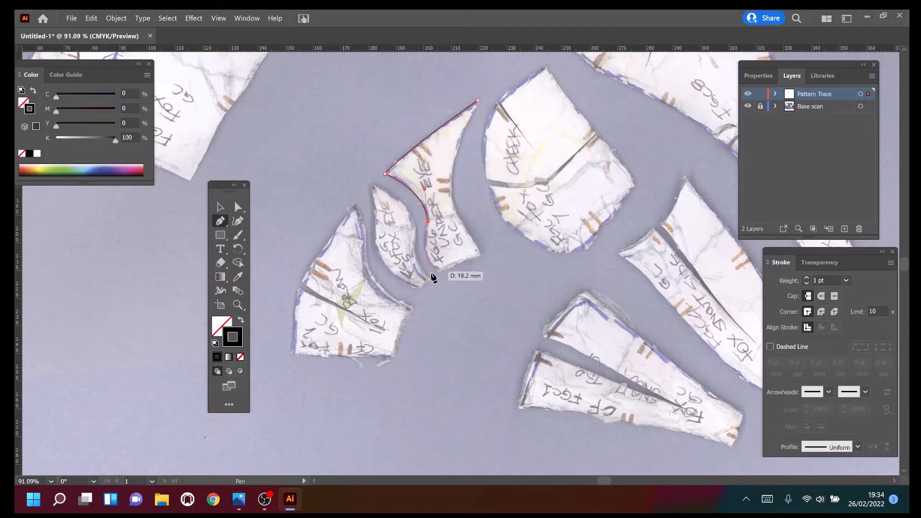
left_click_drag(438, 272, 459, 292)
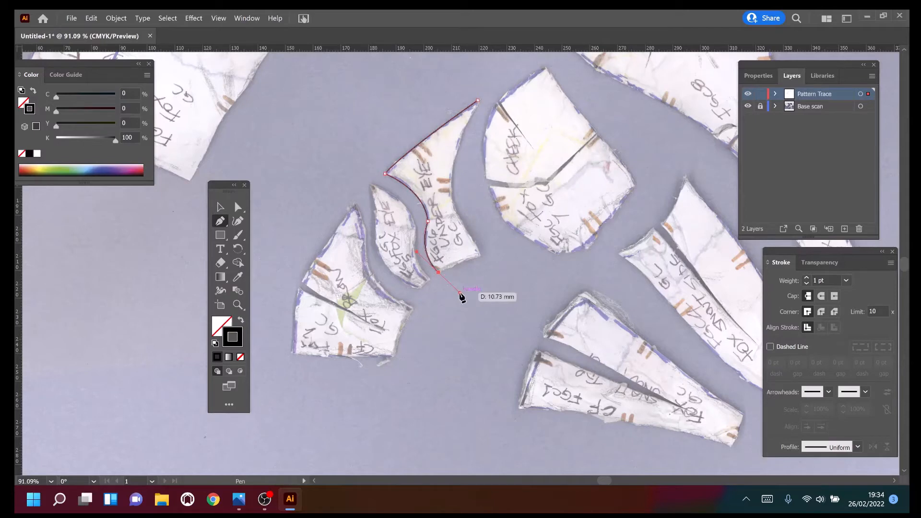
left_click(438, 272)
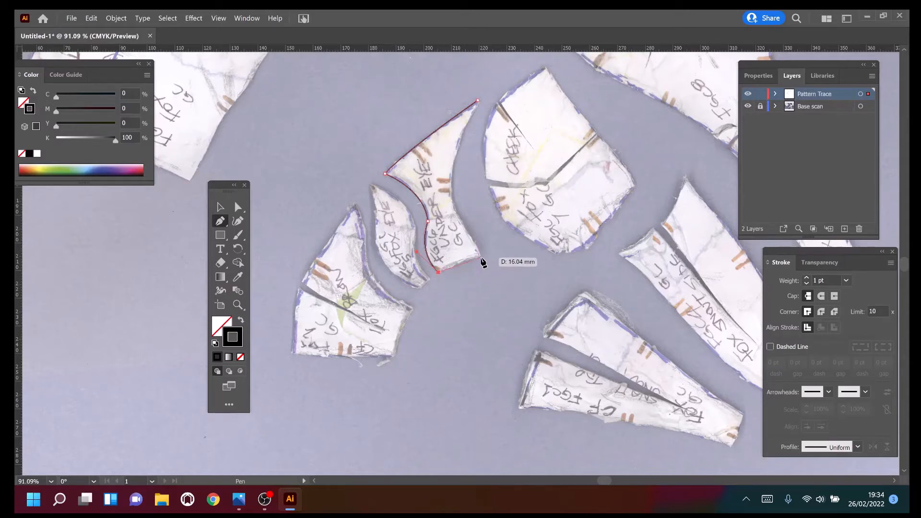
Trace the bottom edge and the cheek-side curve of the Under Eye piece and close the path at its upper tip.
left_click(480, 257)
left_click_drag(481, 257, 505, 252)
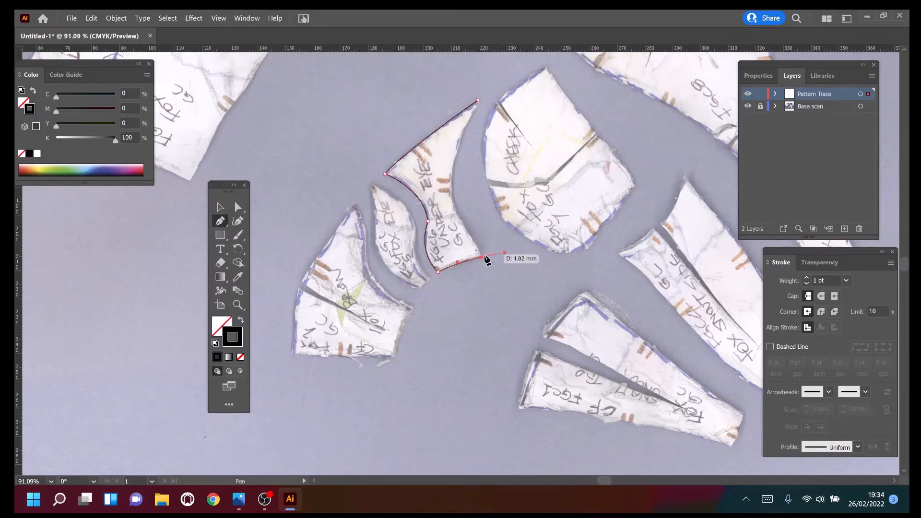
left_click(481, 257)
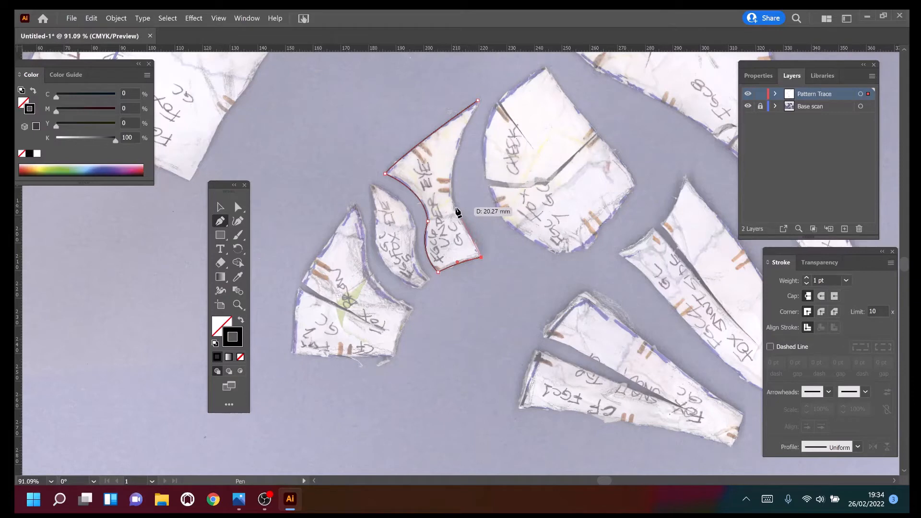
left_click_drag(454, 208, 438, 180)
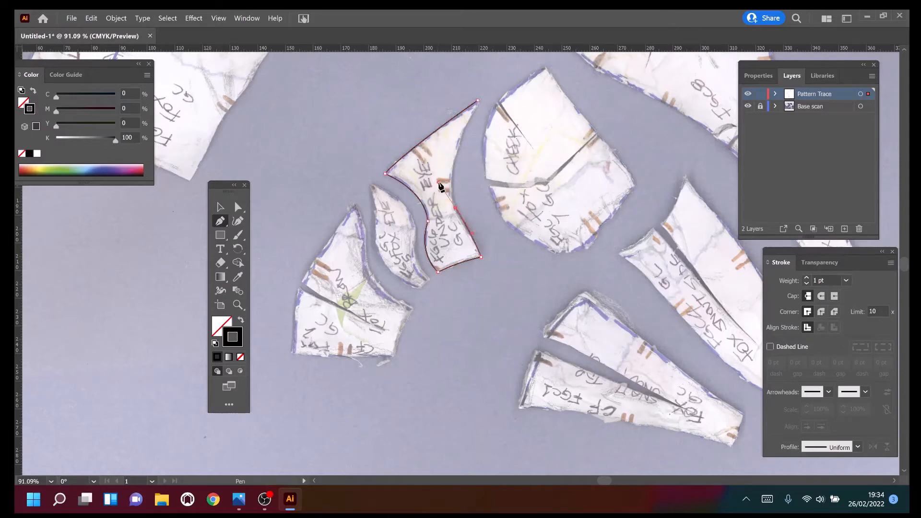
left_click(455, 208)
left_click_drag(477, 102, 513, 88)
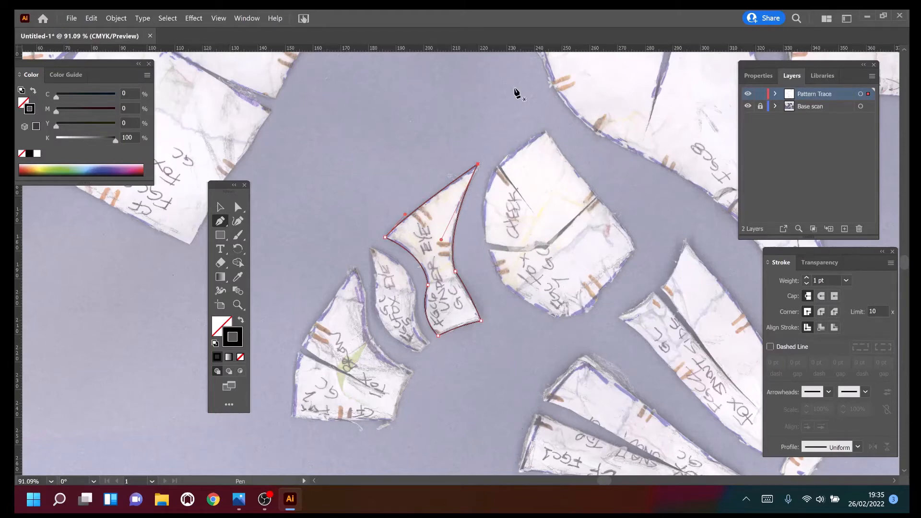
Lock the Pattern Trace layer and add a new layer above it.
left_click(760, 95)
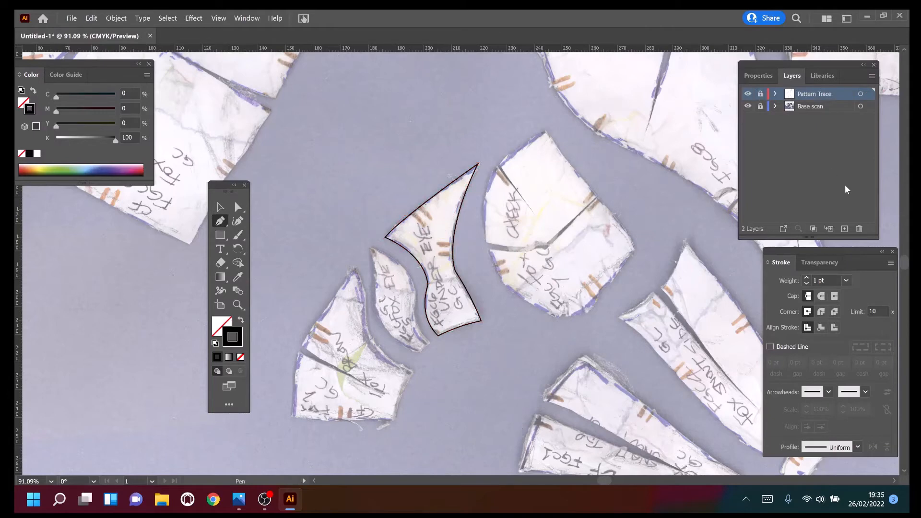
left_click(845, 224)
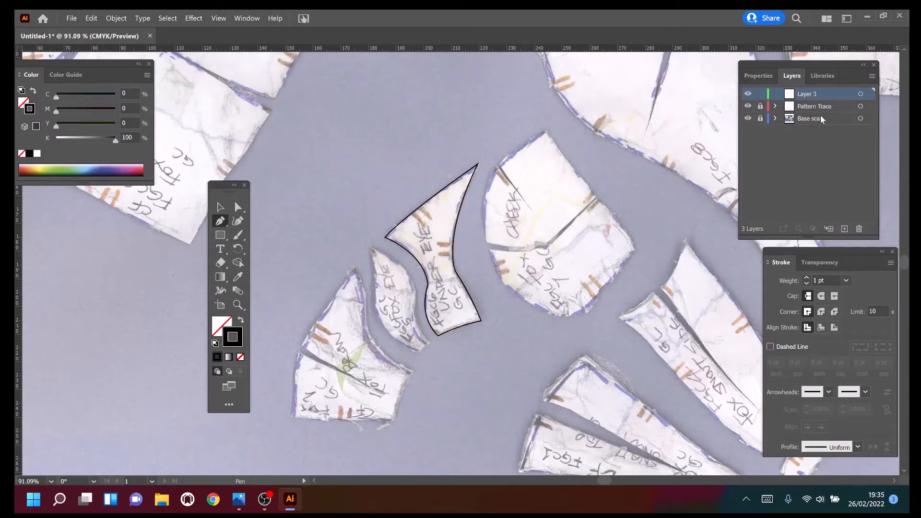
Rename the new top layer as Text.
double_click(810, 93)
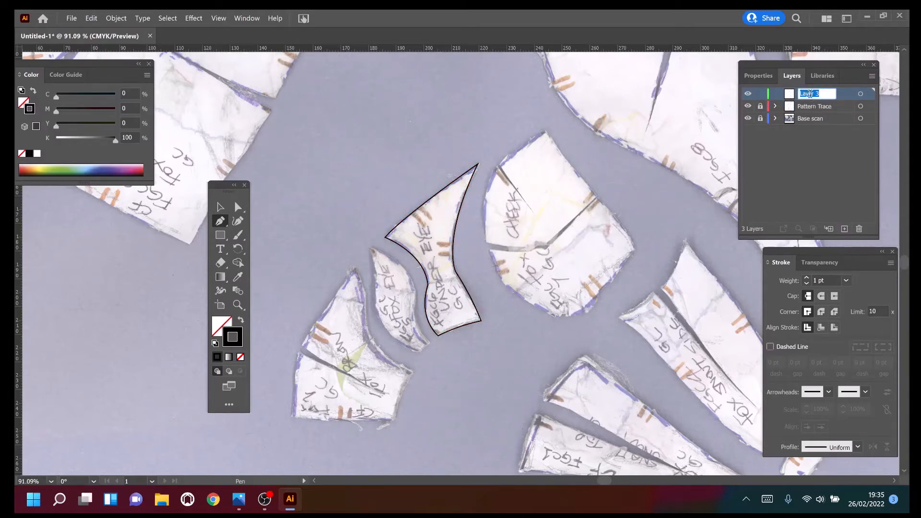
type("Tes")
type("xt")
Draw a straight path lengthwise through the Under Eye piece and convert it to a type path with the Type on a Path tool.
left_click(220, 221)
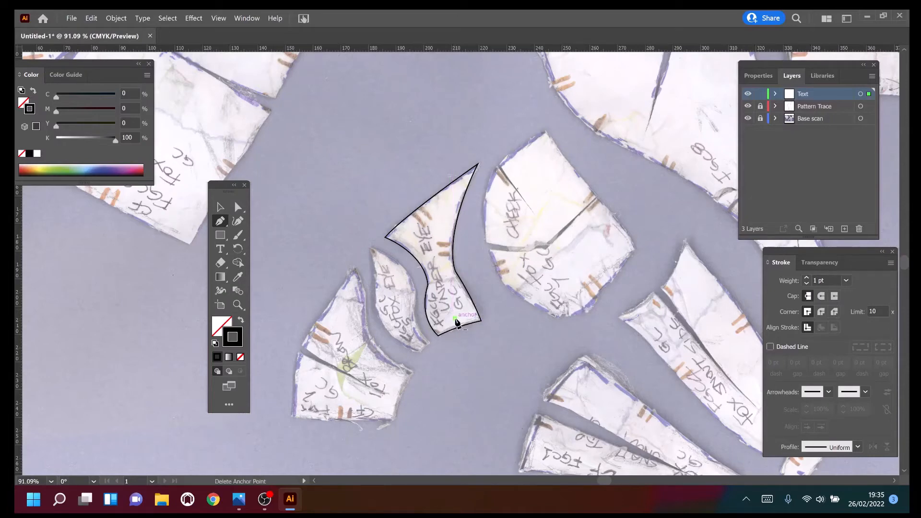
left_click(425, 208)
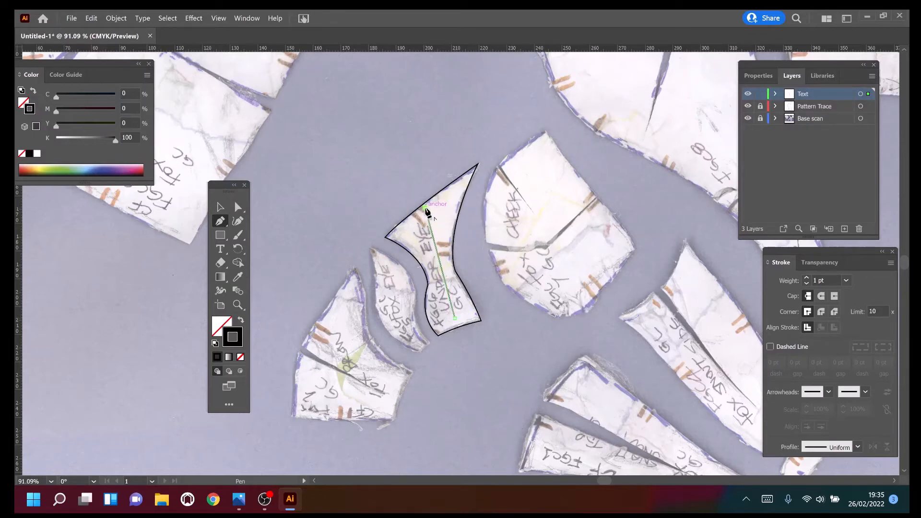
left_click(222, 252)
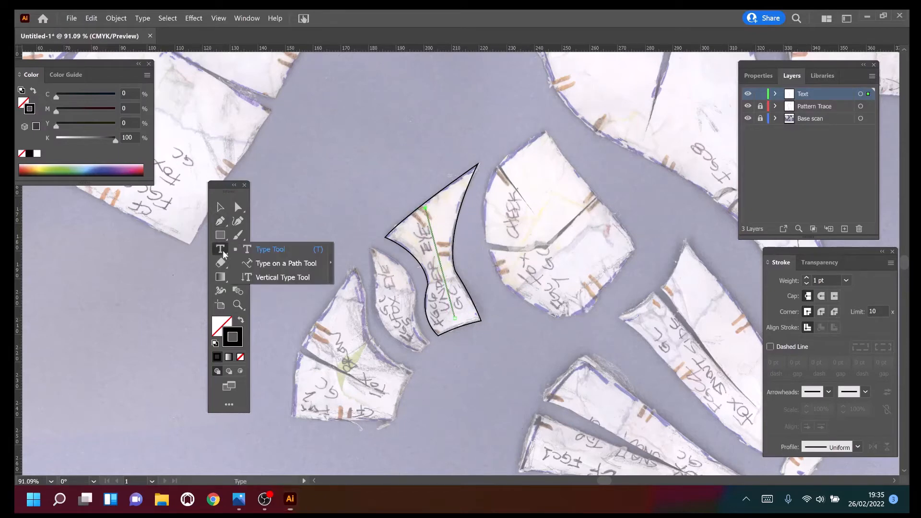
left_click(267, 263)
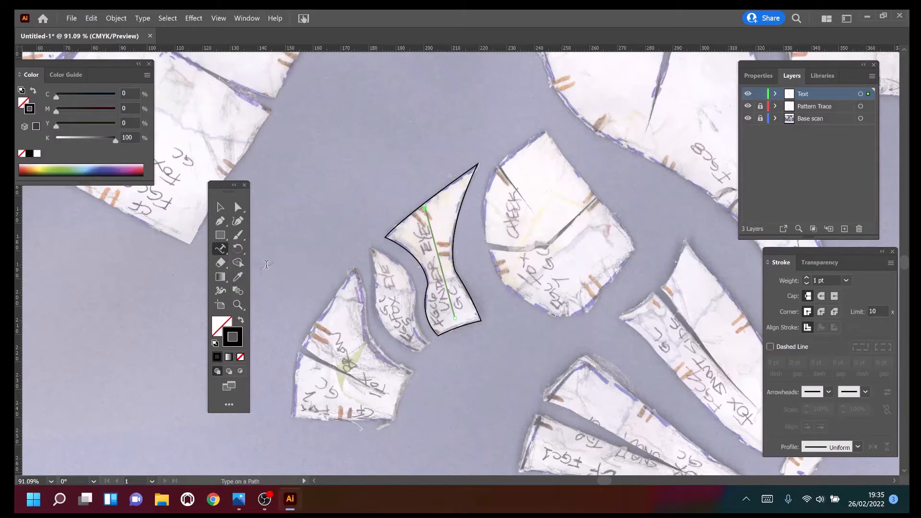
left_click(454, 312)
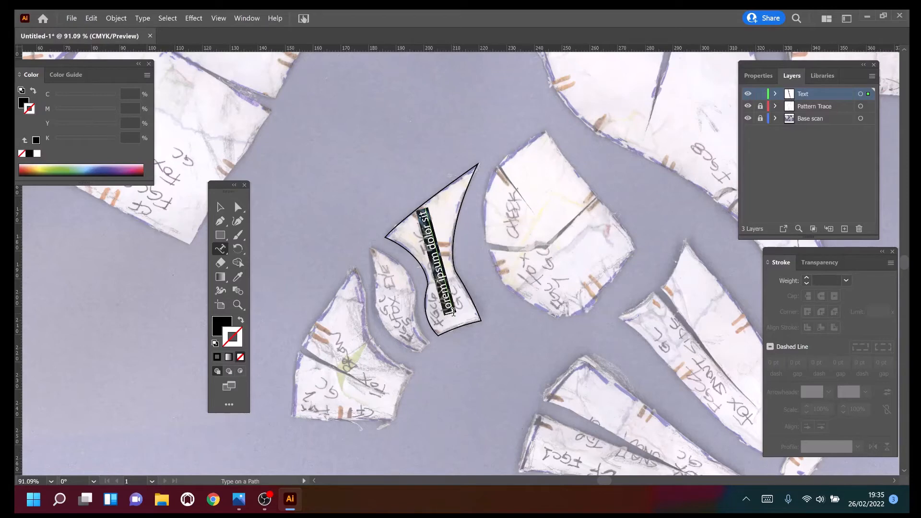
Replace the placeholder text on the path with the label "Under Eye FGC6".
type("Under")
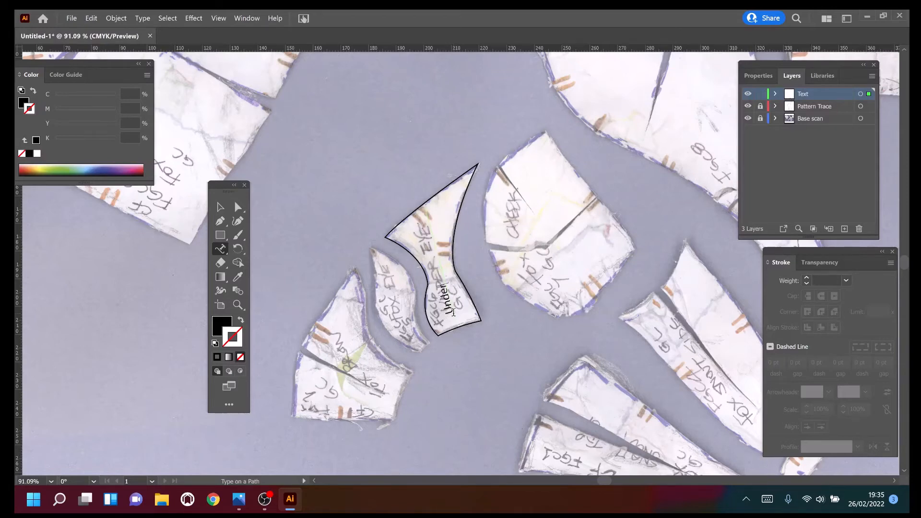
type(" Eye")
type("G")
key("BackSpace")
type("FGC6")
left_click(424, 233)
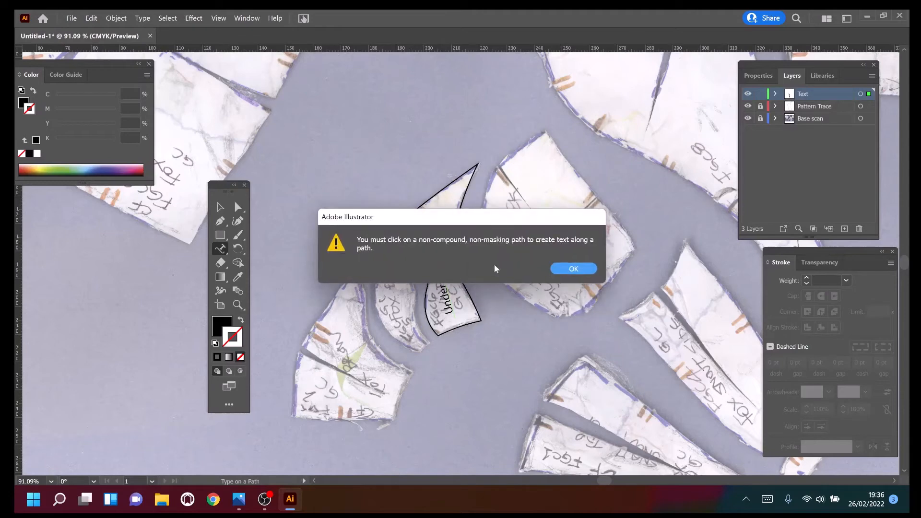
left_click(562, 267)
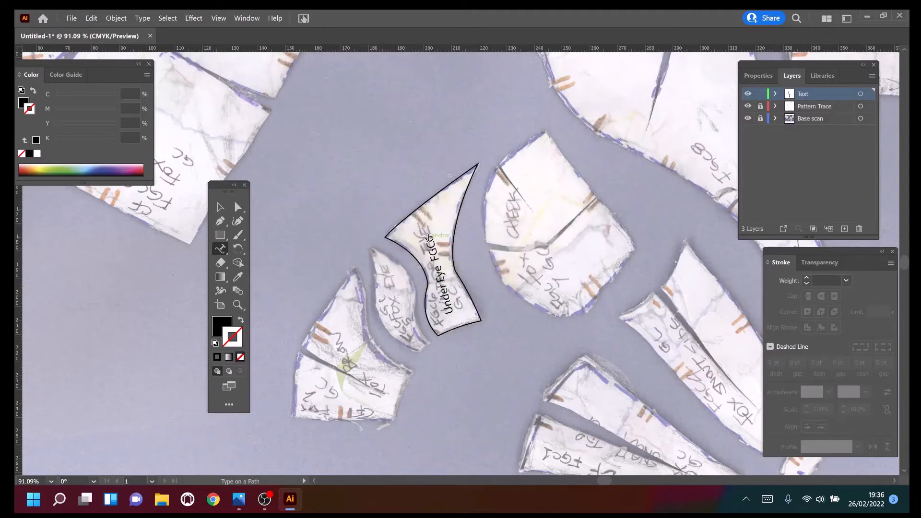
Select the whole Under Eye label, try it at 18 pt, and settle on a text size of 14 pt.
left_click_drag(431, 235, 448, 310)
right_click(448, 309)
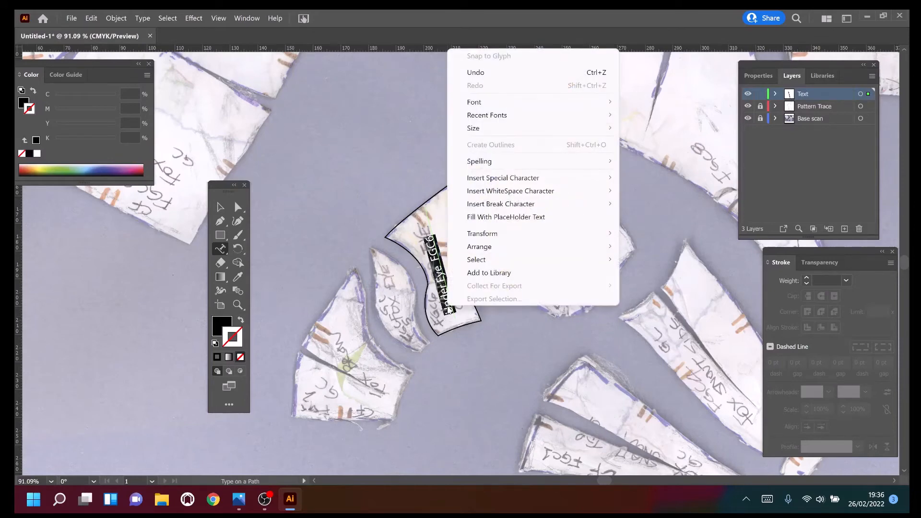
mouse_move(590, 129)
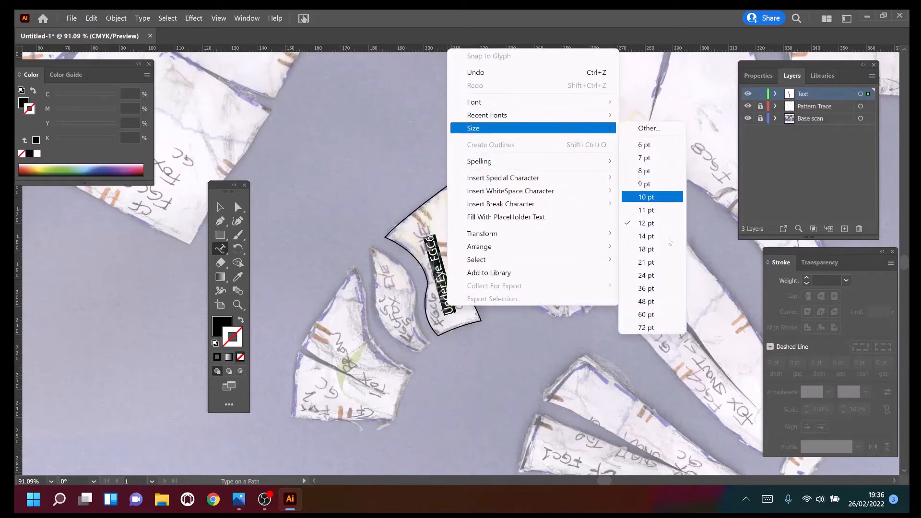
left_click(657, 249)
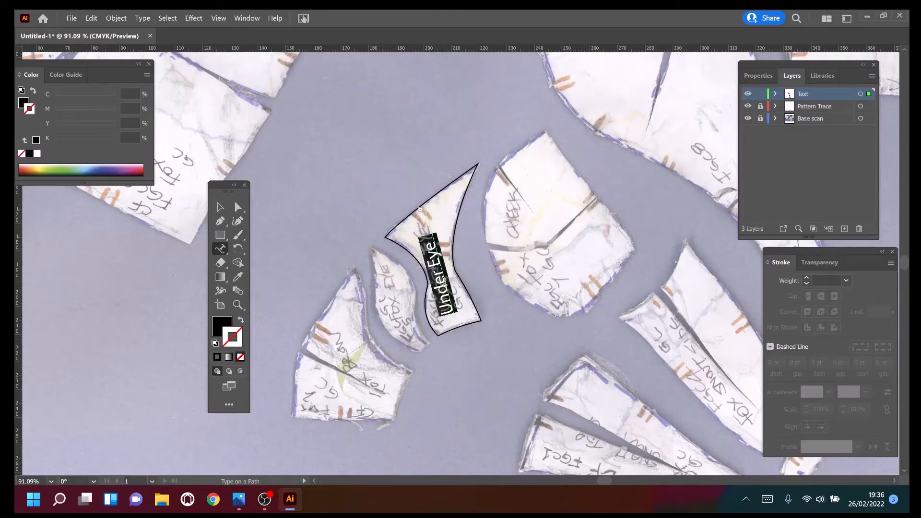
right_click(439, 283)
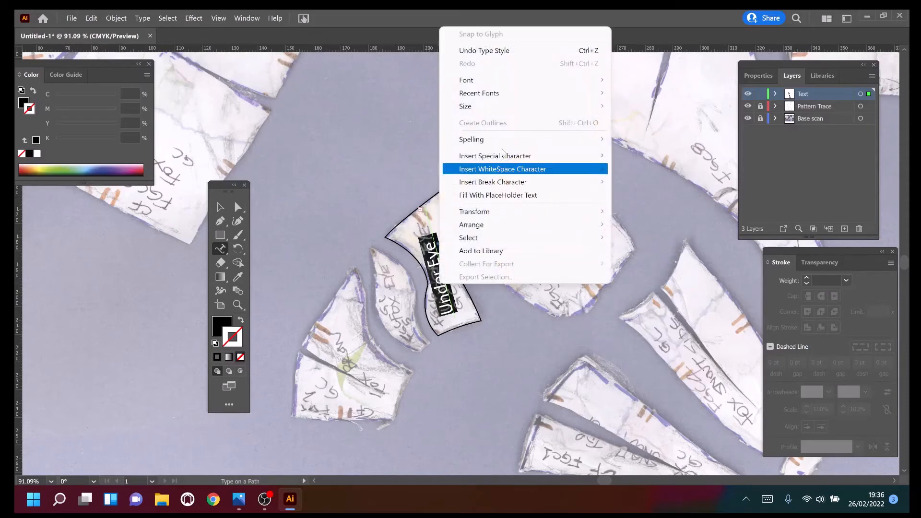
mouse_move(571, 107)
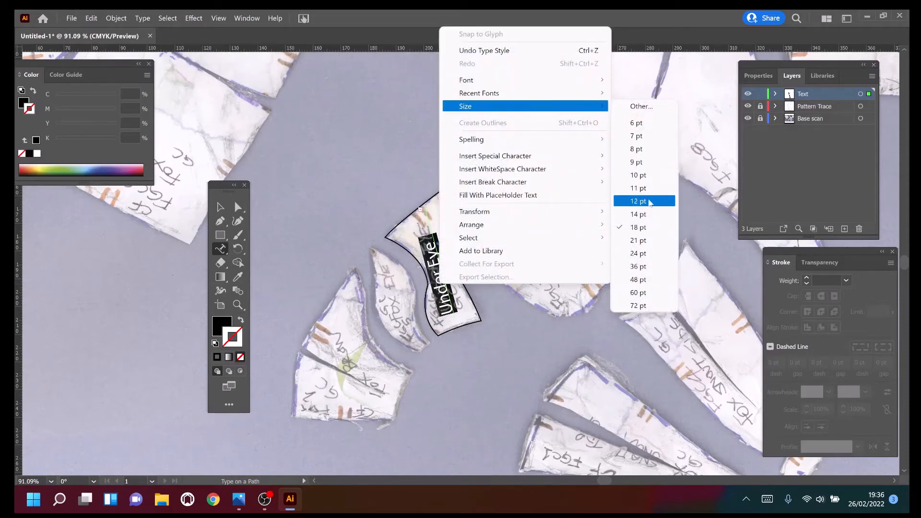
left_click(640, 214)
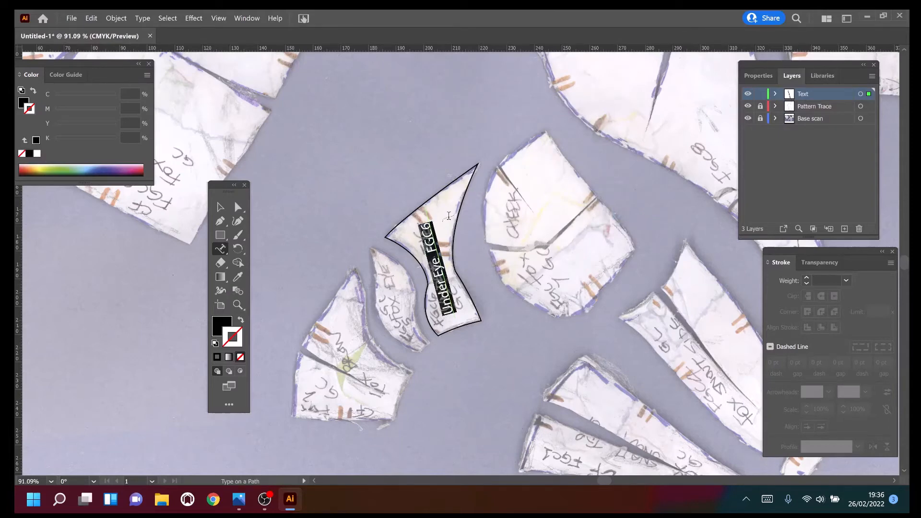
Lock the Text layer and add a new layer named Notches above it.
left_click(759, 94)
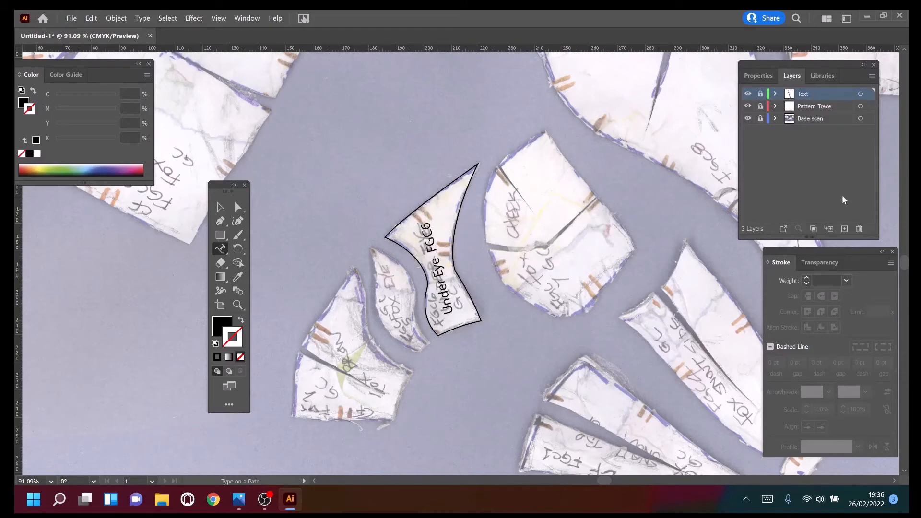
left_click(845, 229)
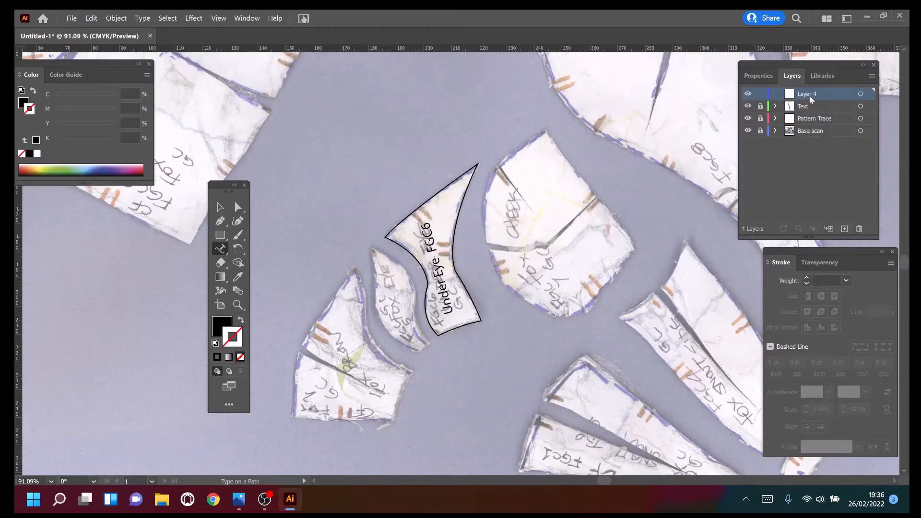
type("nOT")
key("BackSpace")
key("BackSpace")
type("otches")
Set the fill to none and the stroke to orange F49F08 with a weight of 2 pt.
left_click(215, 345)
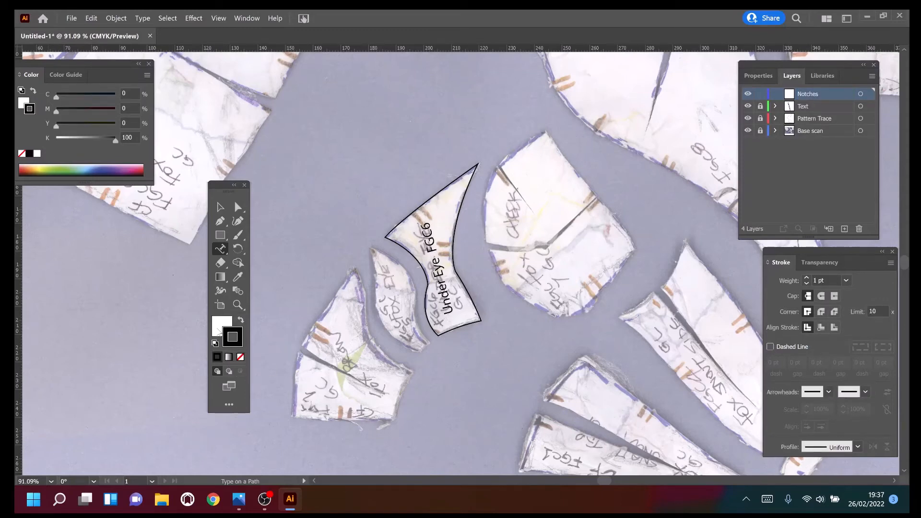
left_click(220, 333)
left_click(240, 357)
left_click(240, 345)
double_click(240, 347)
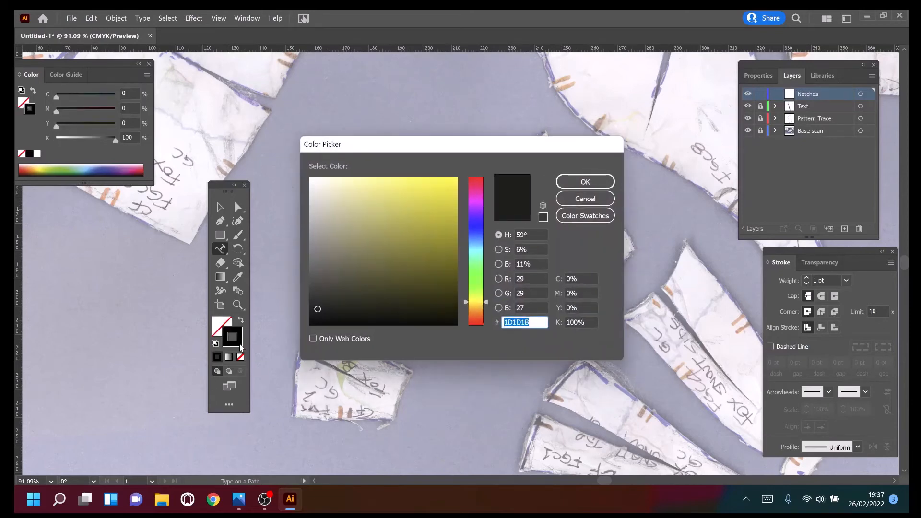
left_click(476, 310)
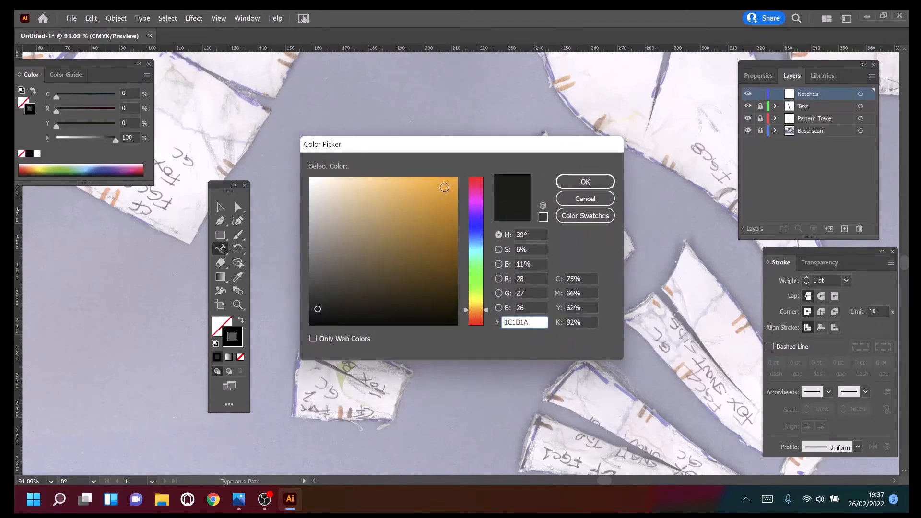
left_click(453, 182)
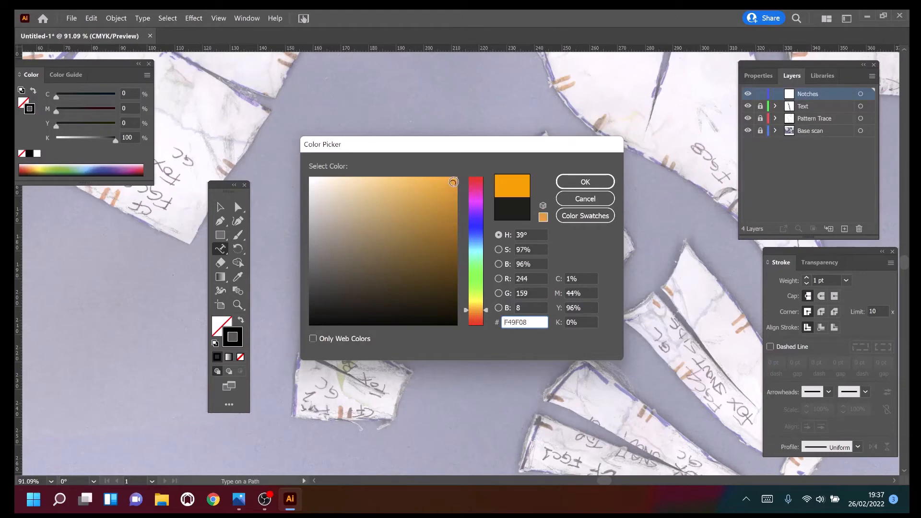
left_click(573, 184)
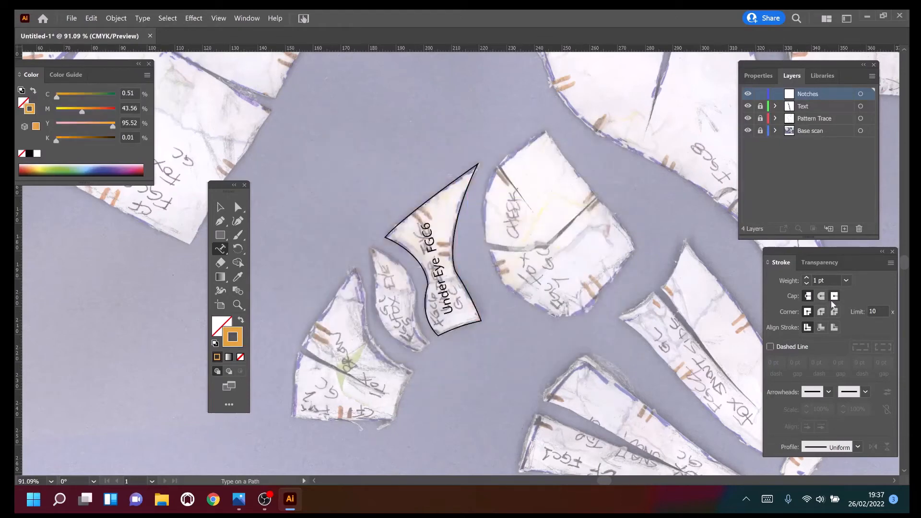
left_click(807, 278)
With the Pen tool, trace the two scanned notch marks on the upper outer edge of the Under Eye piece as separate short lines.
left_click(237, 304)
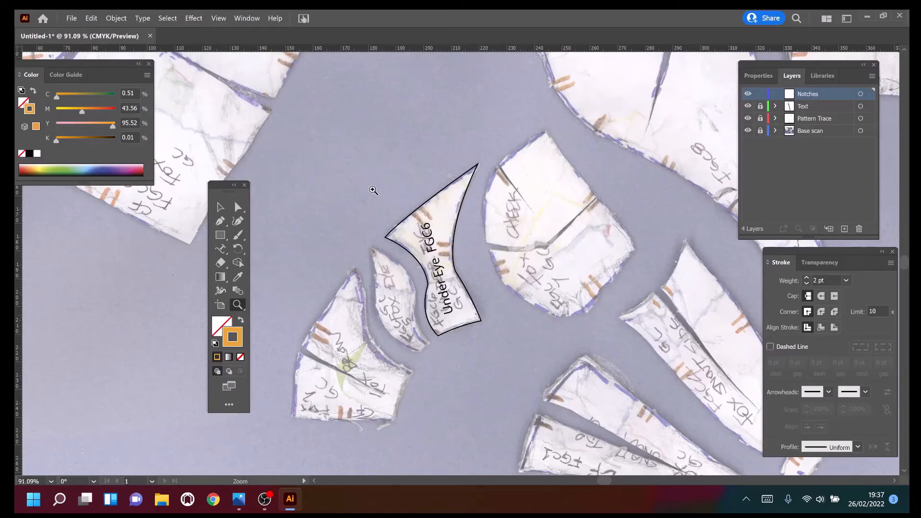
left_click_drag(376, 190, 443, 264)
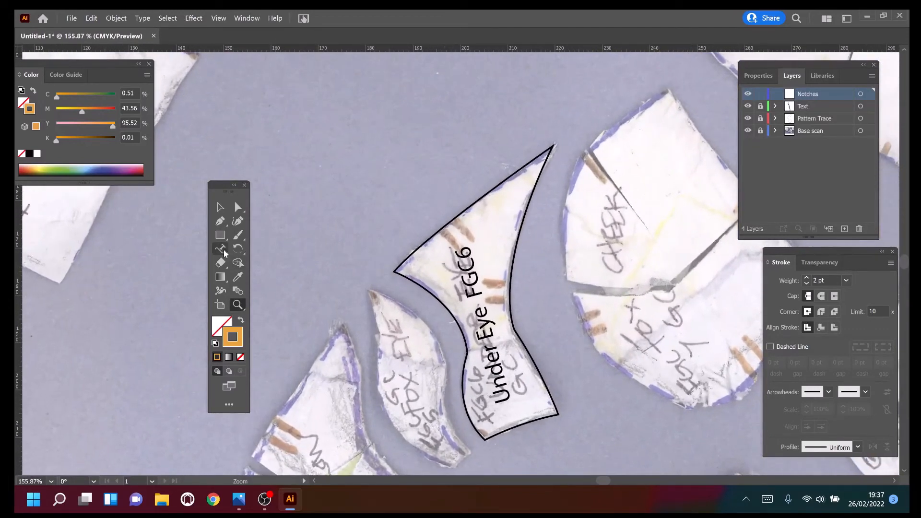
left_click(220, 221)
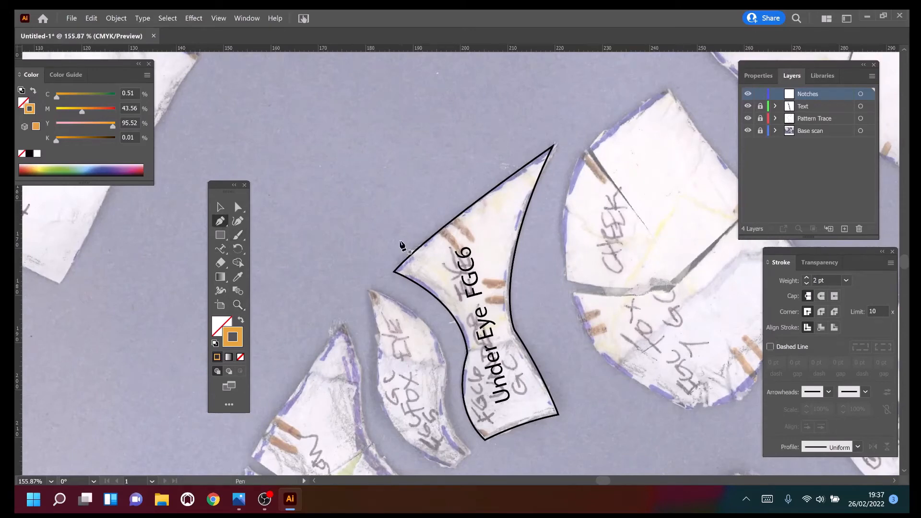
left_click(440, 229)
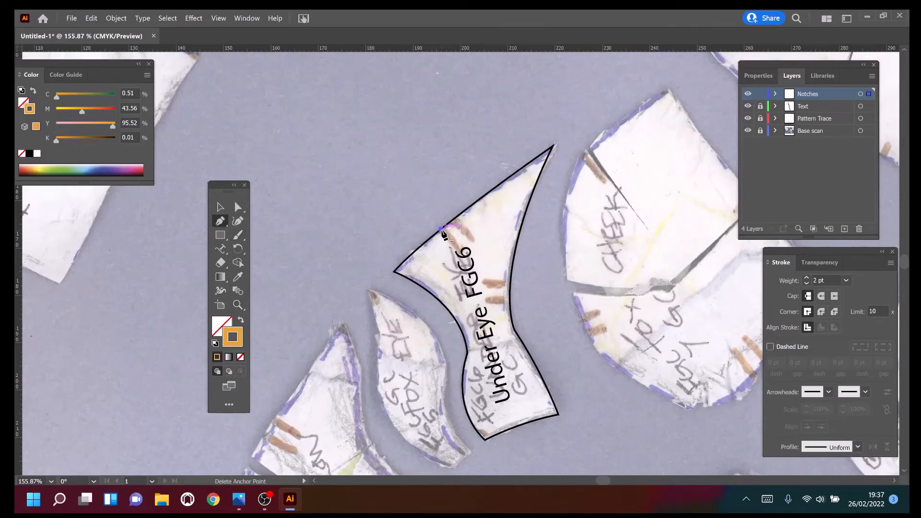
left_click(456, 248)
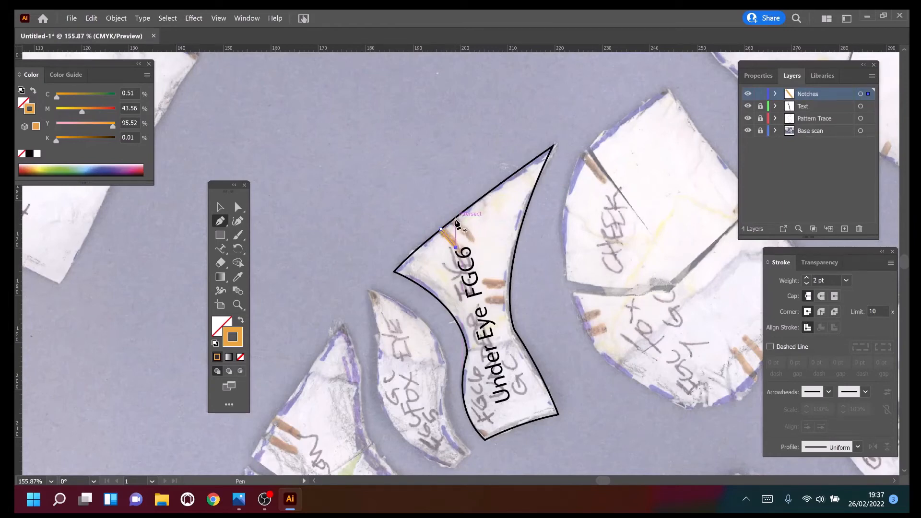
left_click(473, 238)
Trace the two notch marks on the cheek-side edge of the Under Eye piece as separate short lines running inward.
left_click(511, 287, "ctrl")
left_click(510, 283)
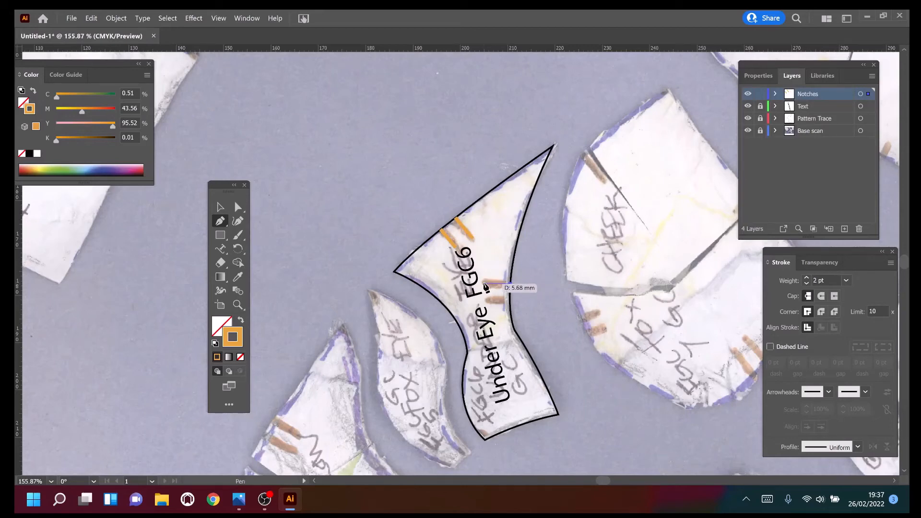
left_click(483, 282)
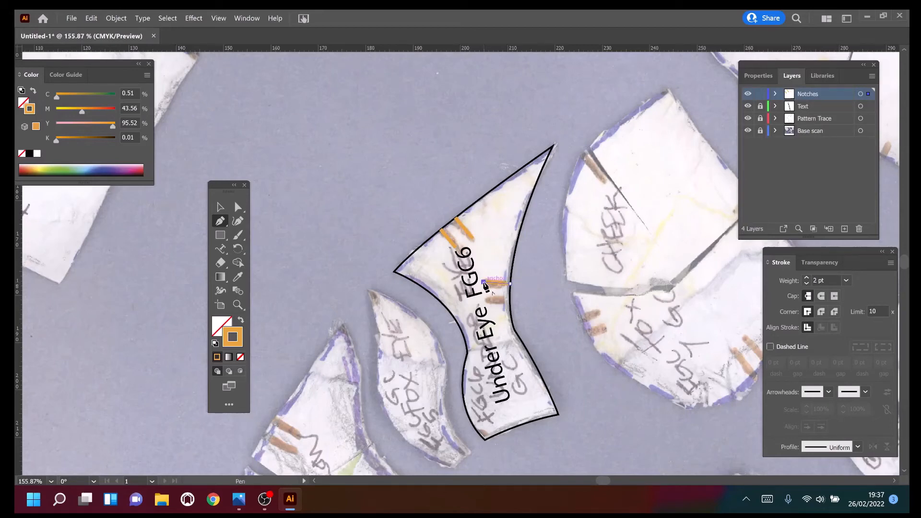
key("Escape")
left_click(510, 302, "ctrl")
left_click(509, 302)
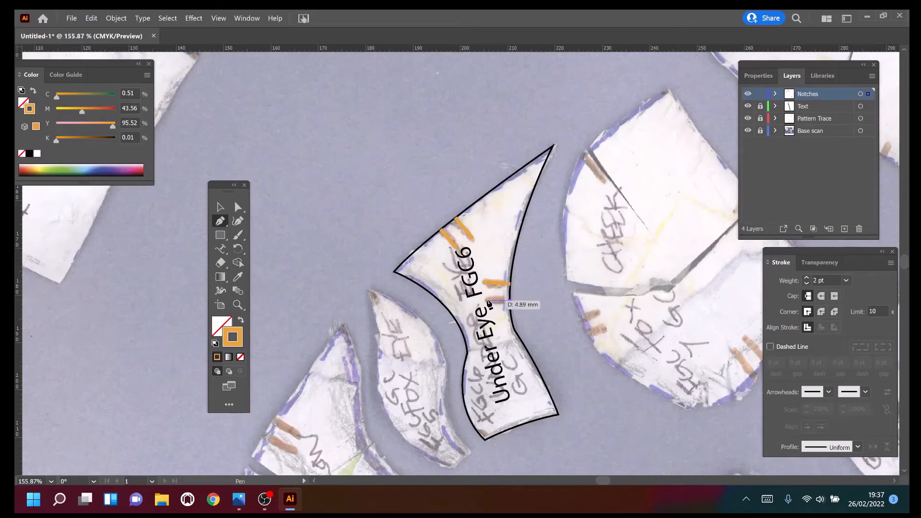
left_click(487, 301)
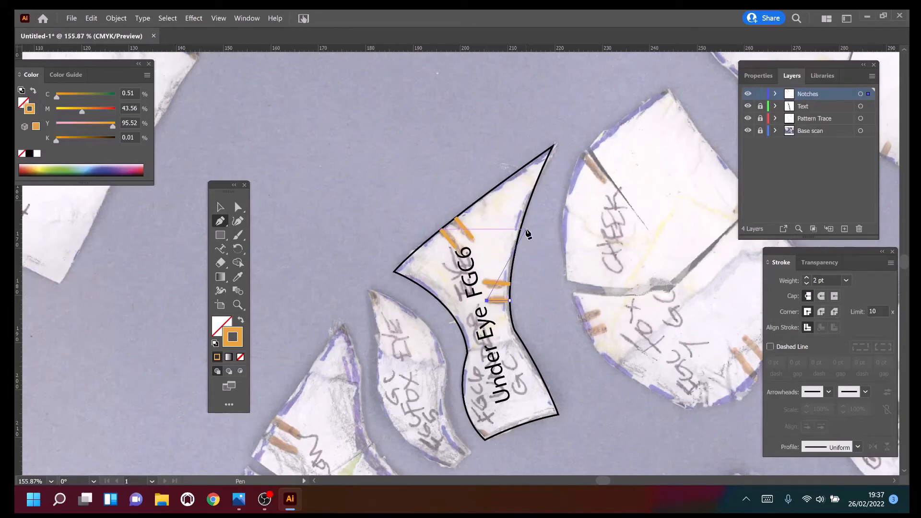
key("Escape")
Hide the Base scan layer and deselect the last notch to inspect the finished Under Eye piece.
left_click(747, 131)
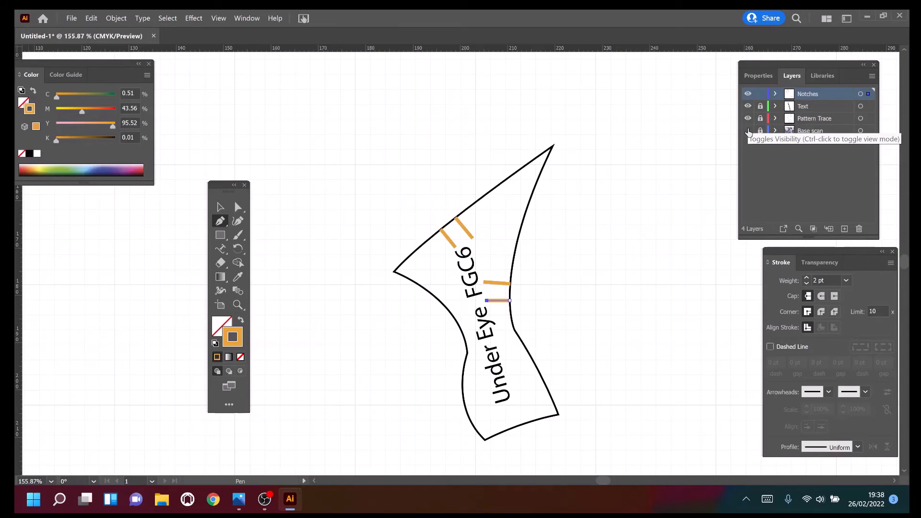
left_click(220, 206)
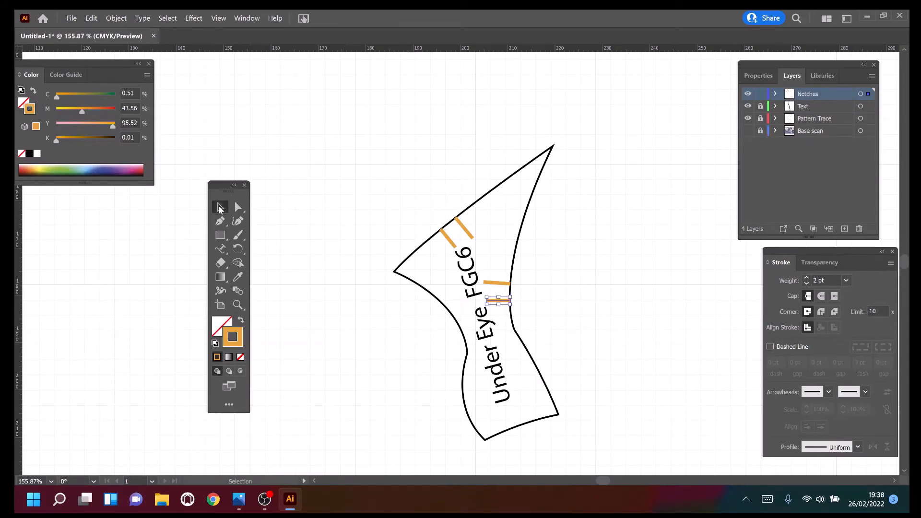
left_click(320, 171)
Save the document on the computer in the SCANS folder as an Adobe Illustrator file named "Pattern Trace Illustrator", keeping the default Illustrator options.
left_click(71, 18)
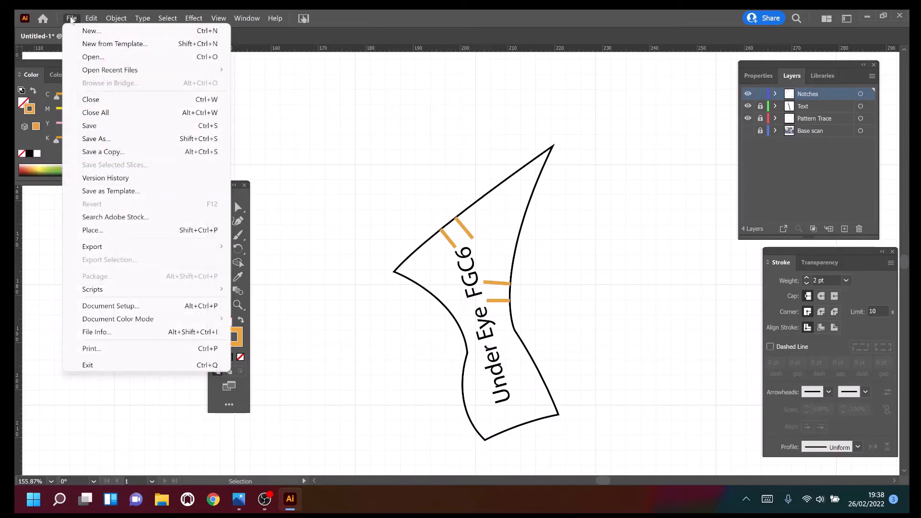
left_click(110, 138)
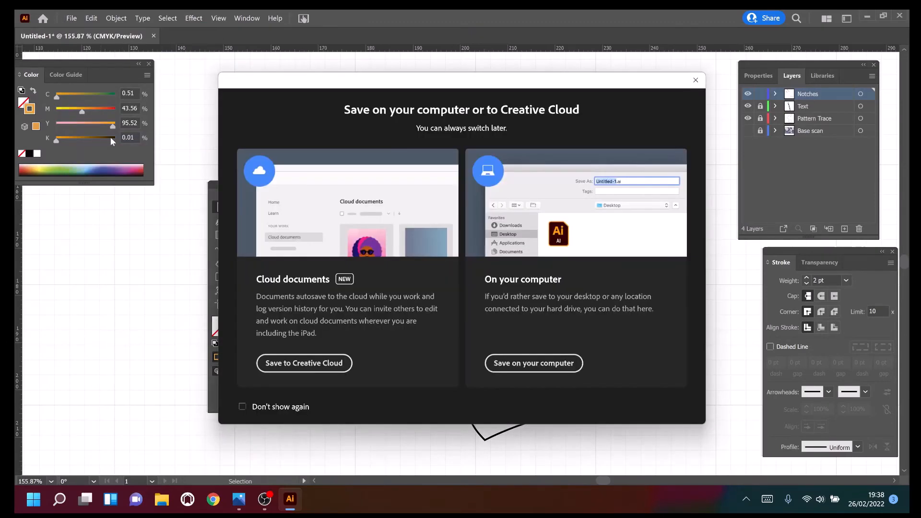
left_click(552, 370)
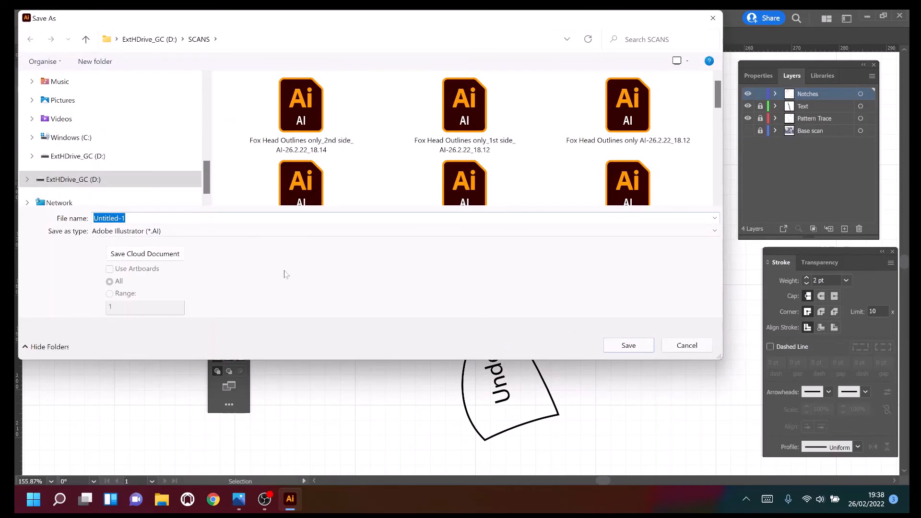
type("Pattern Trace Illustrator")
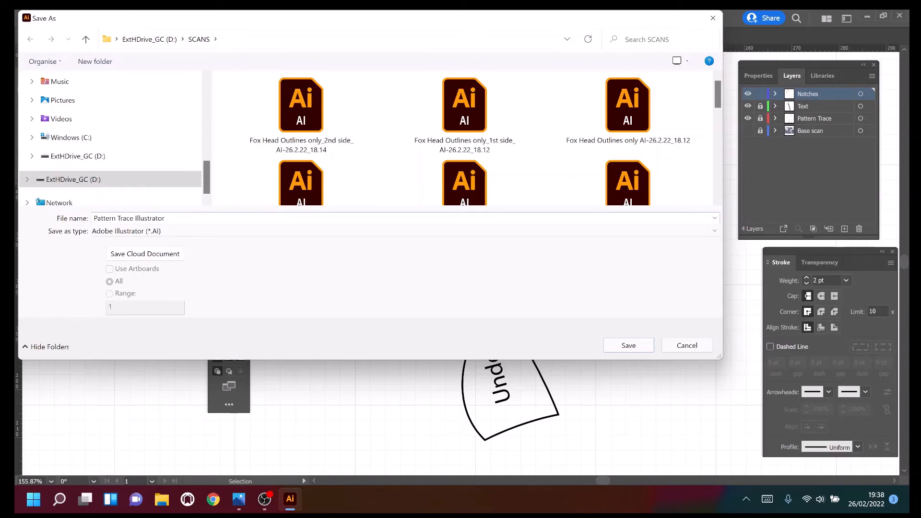
left_click(625, 345)
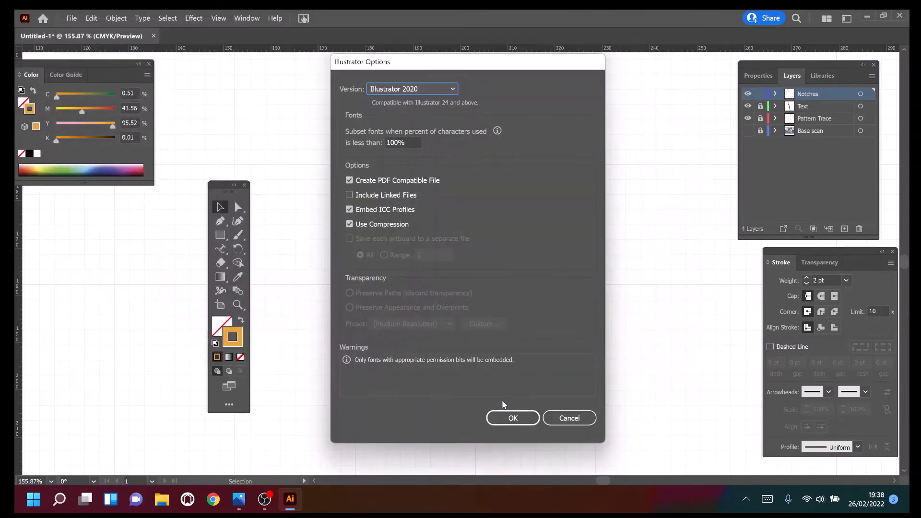
left_click(505, 418)
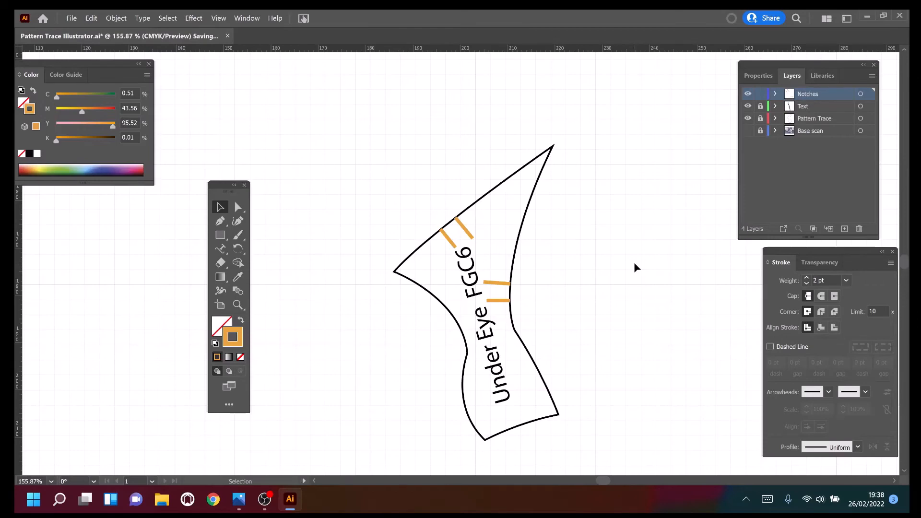
Save the pattern on the computer as an SVG file under the same name, with the default SVG 1.1 options.
left_click(70, 18)
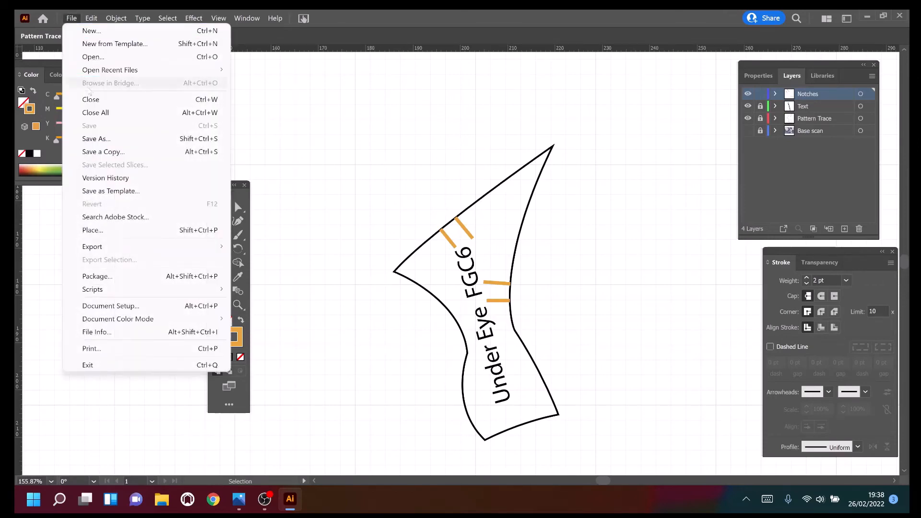
left_click(110, 138)
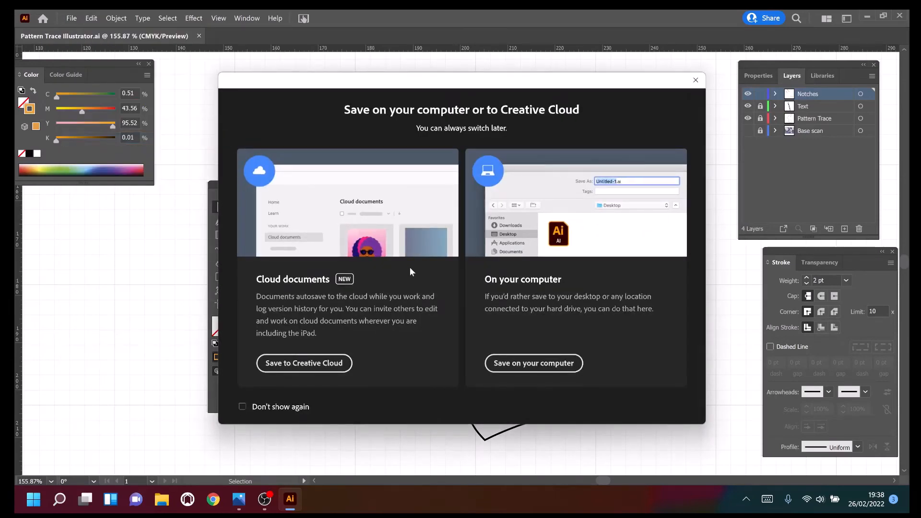
left_click(531, 363)
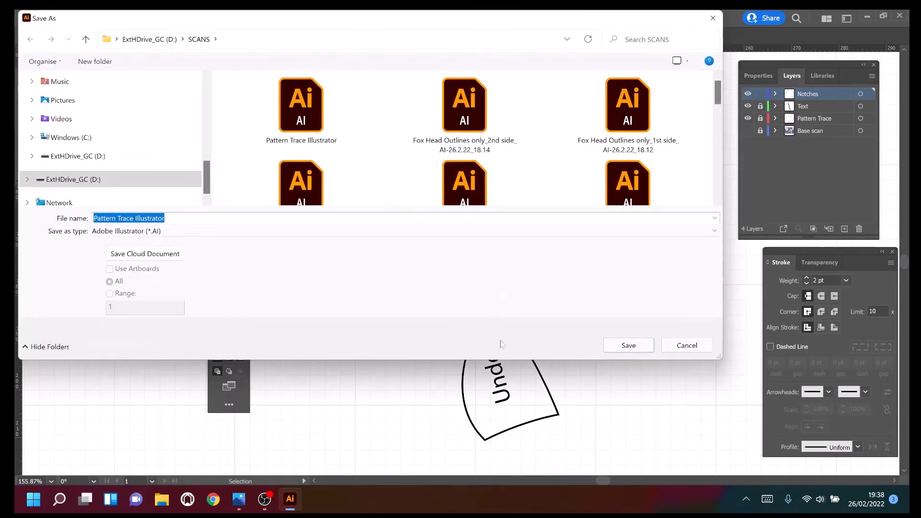
left_click(714, 232)
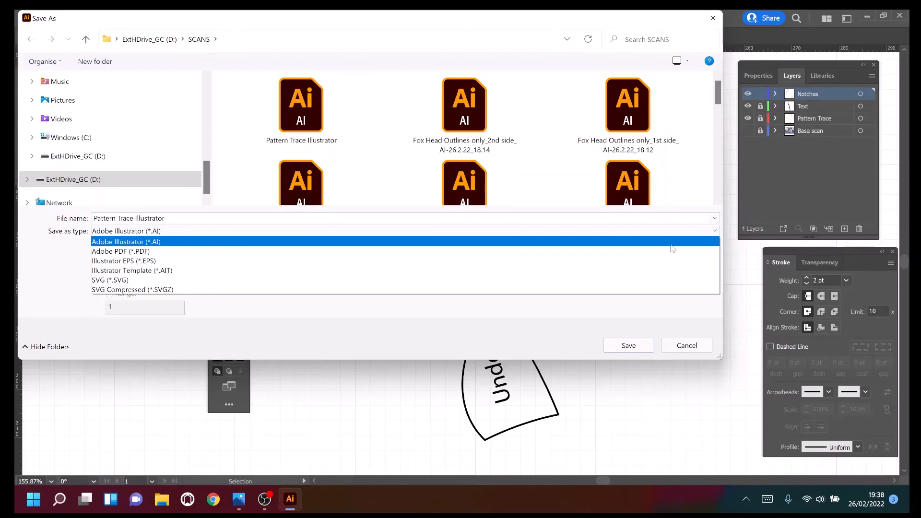
left_click(642, 281)
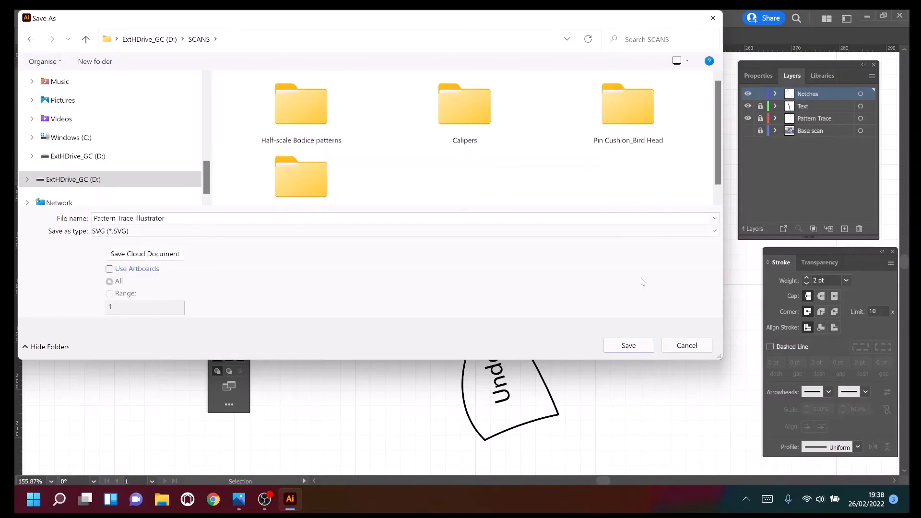
left_click(630, 348)
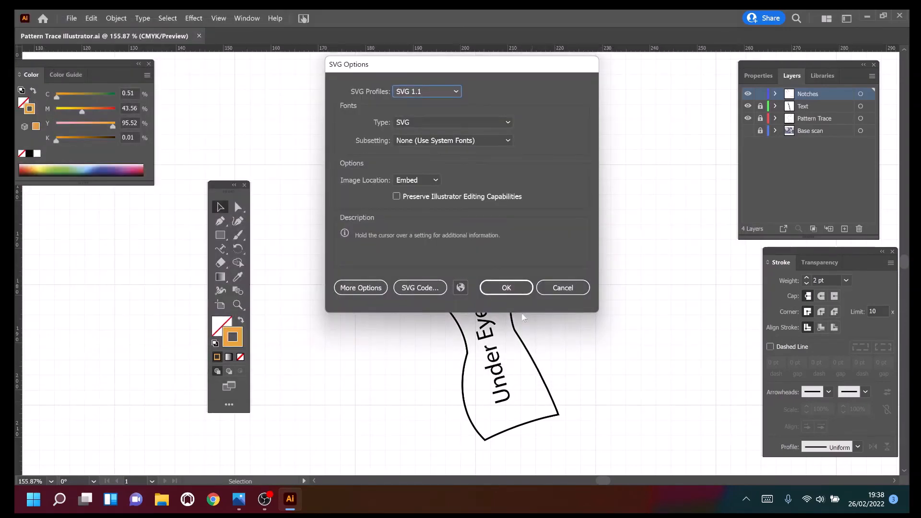
left_click(505, 290)
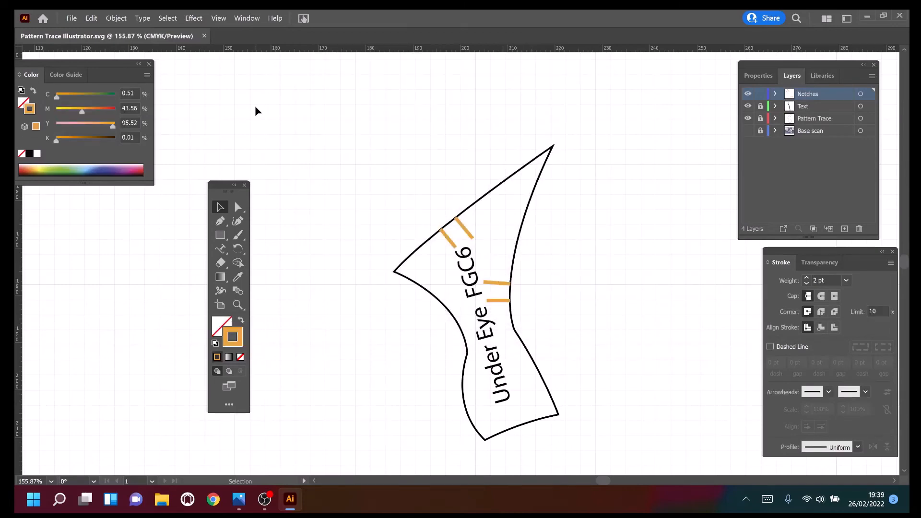
Save the pattern on the computer as an Adobe PDF under the same name, using the Illustrator Default preset.
left_click(71, 18)
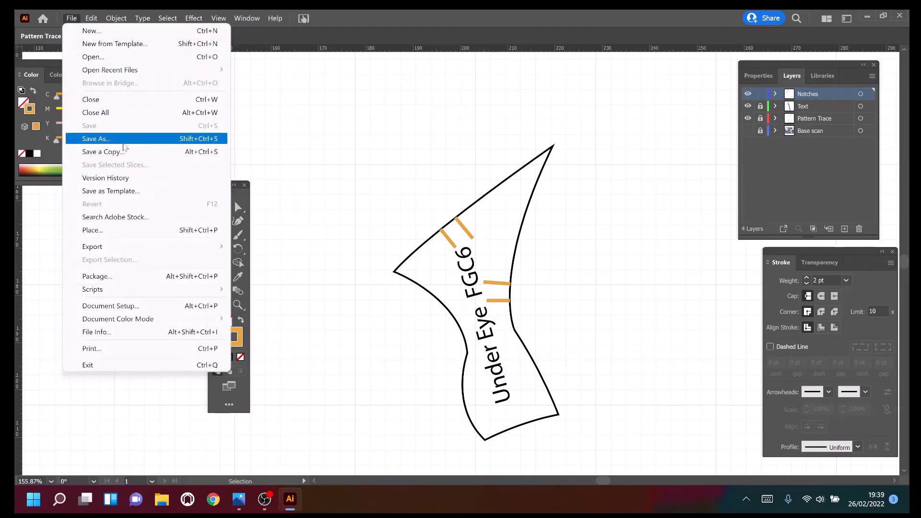
left_click(120, 140)
left_click(537, 364)
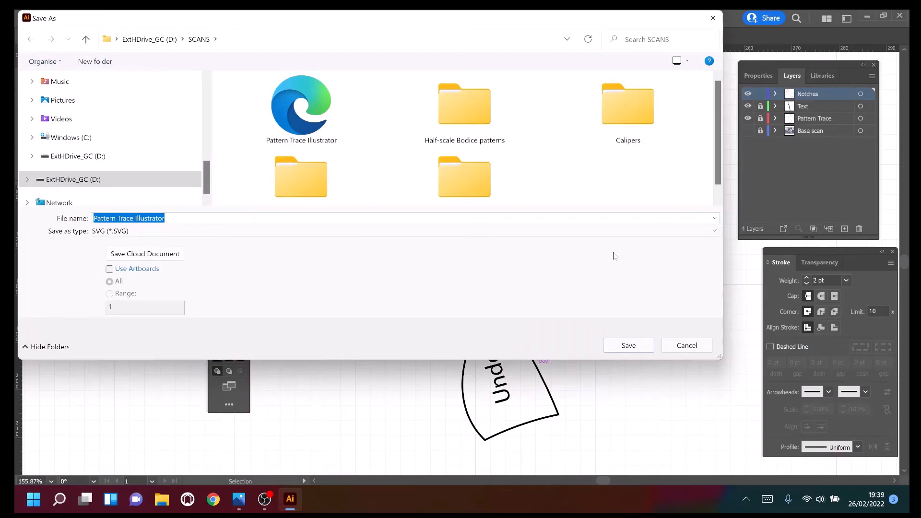
left_click(714, 231)
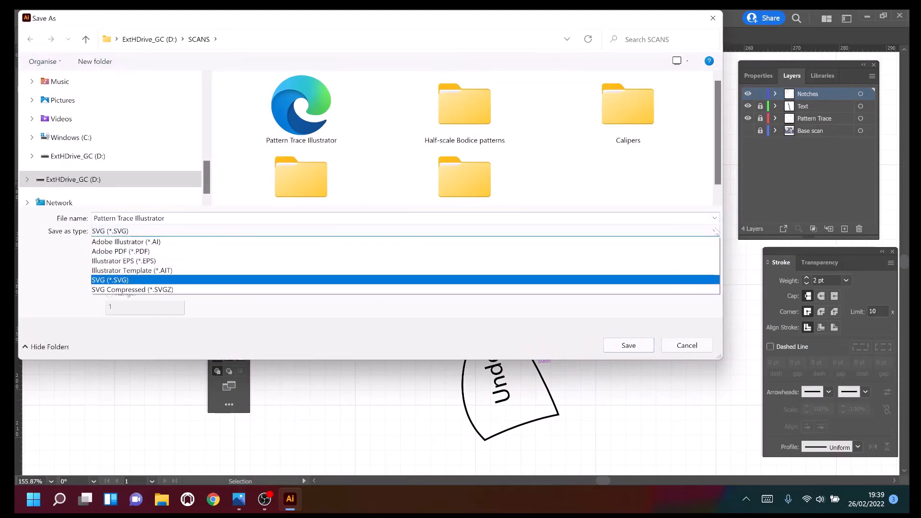
left_click(679, 251)
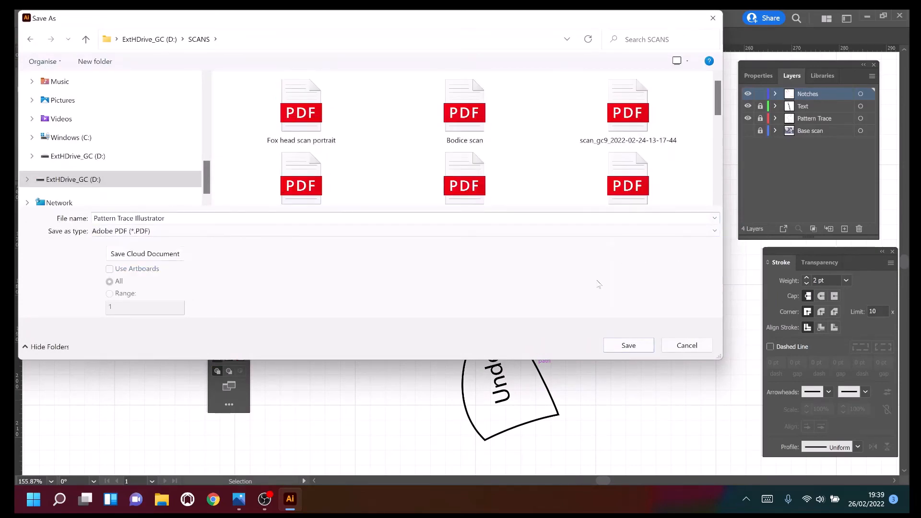
left_click(629, 348)
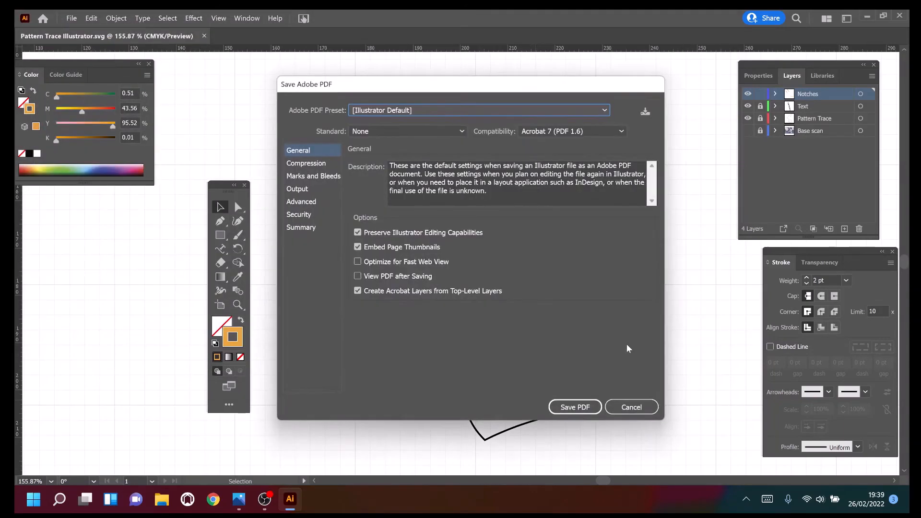
left_click(590, 409)
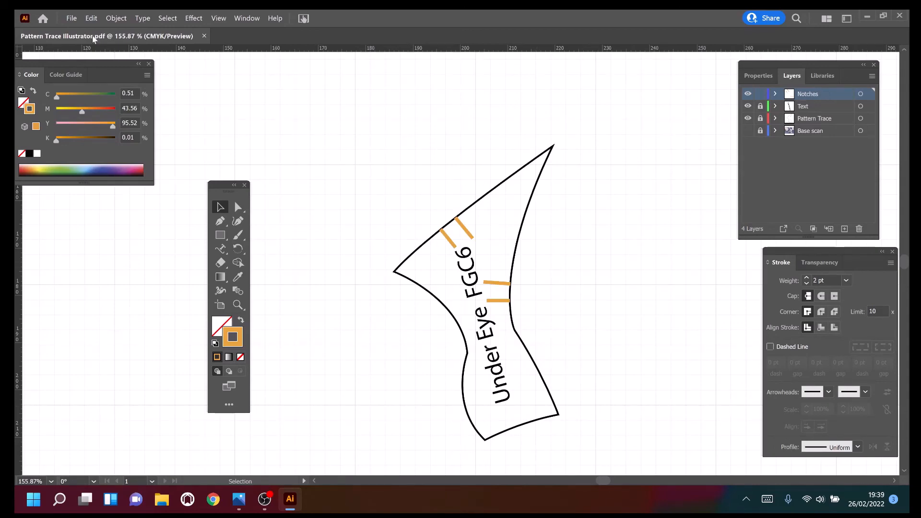
Export the pattern as a JPEG under the same name, with CMYK colour, quality 10 and medium 150 ppi resolution.
left_click(73, 19)
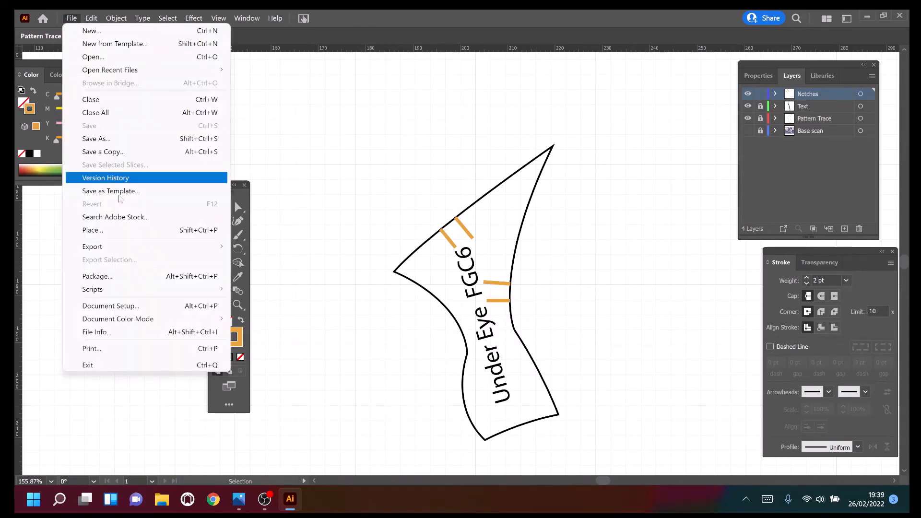
mouse_move(159, 249)
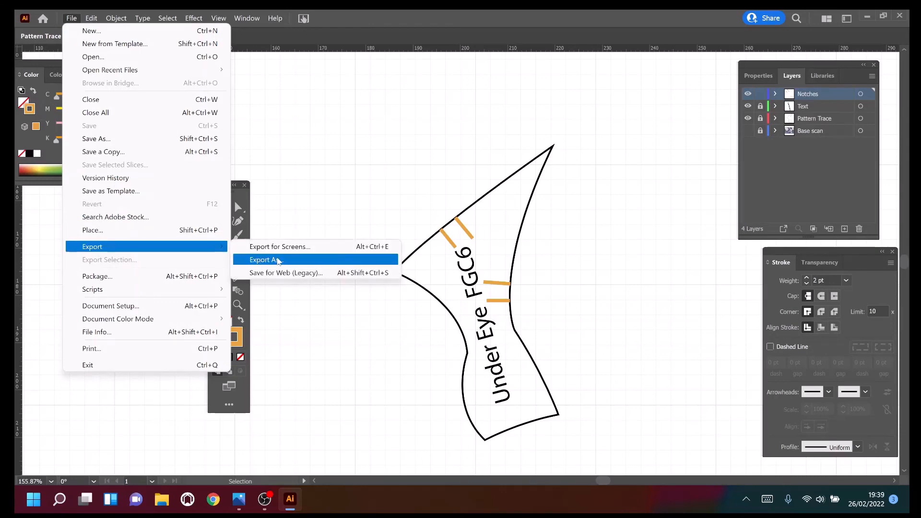
left_click(281, 260)
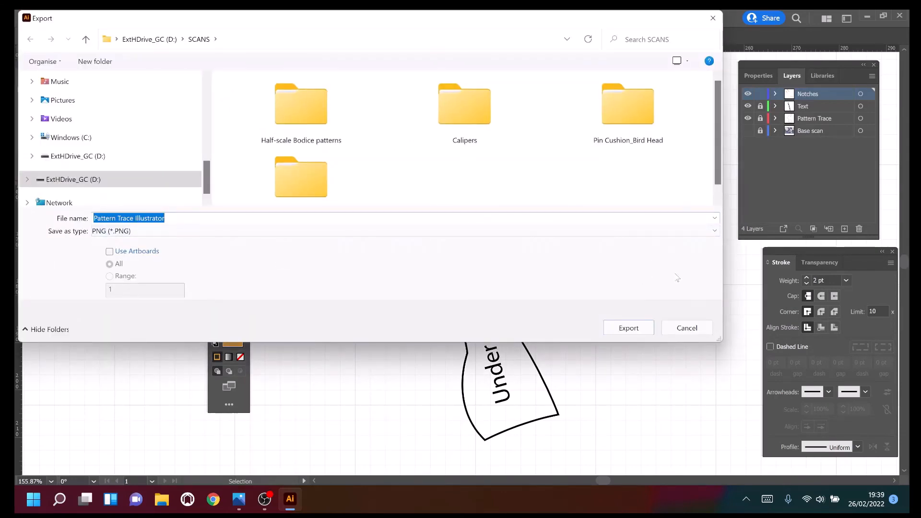
left_click(715, 231)
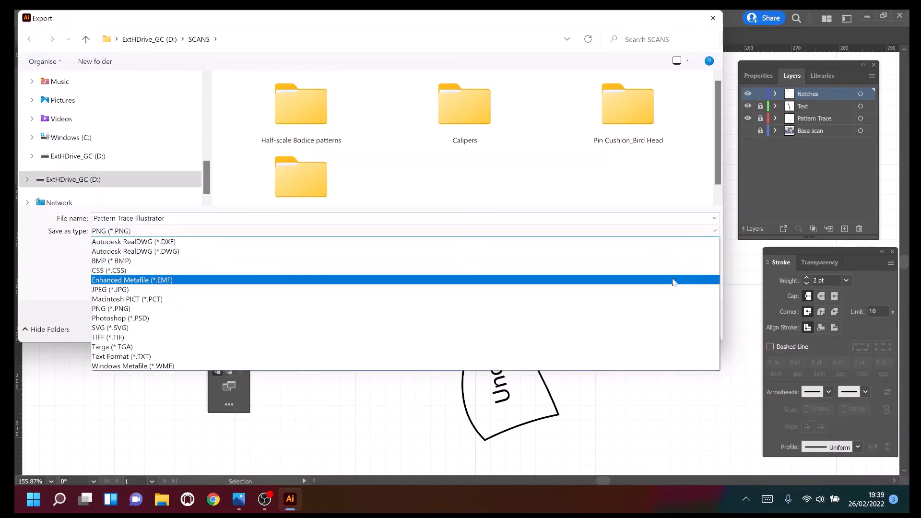
left_click(664, 291)
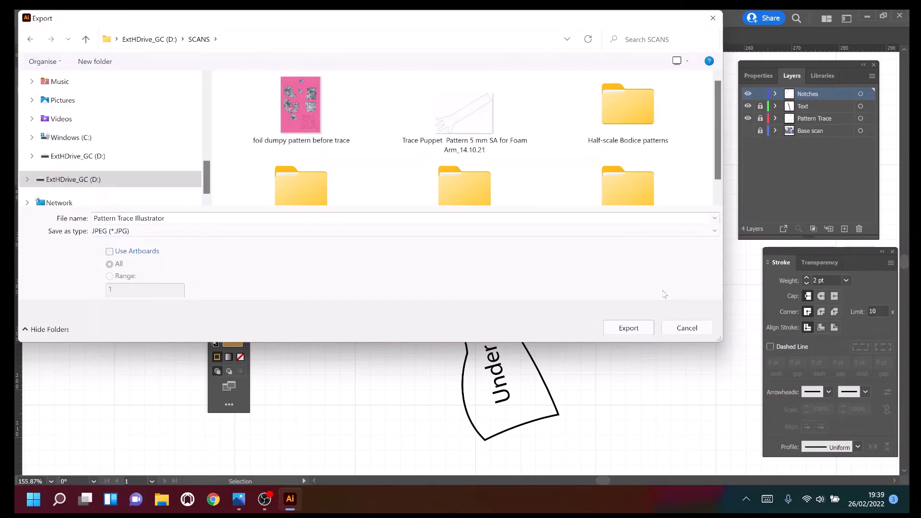
left_click(628, 328)
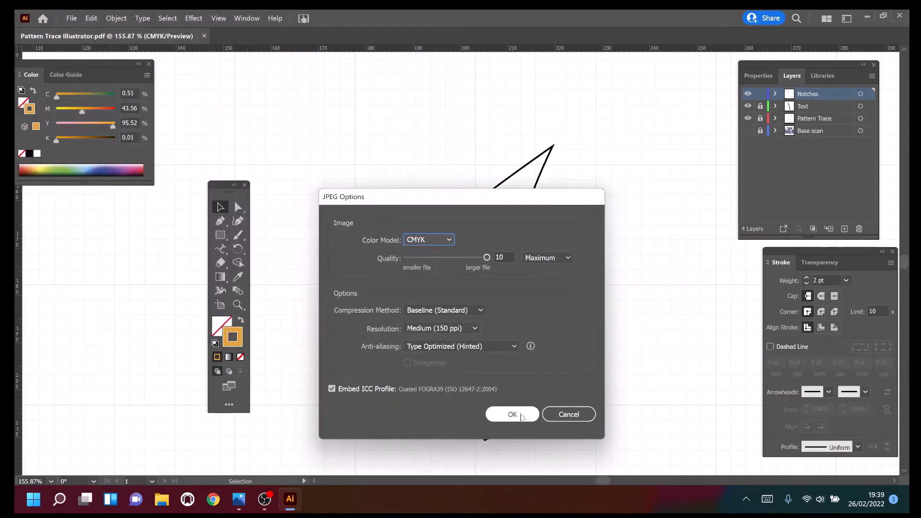
left_click(512, 415)
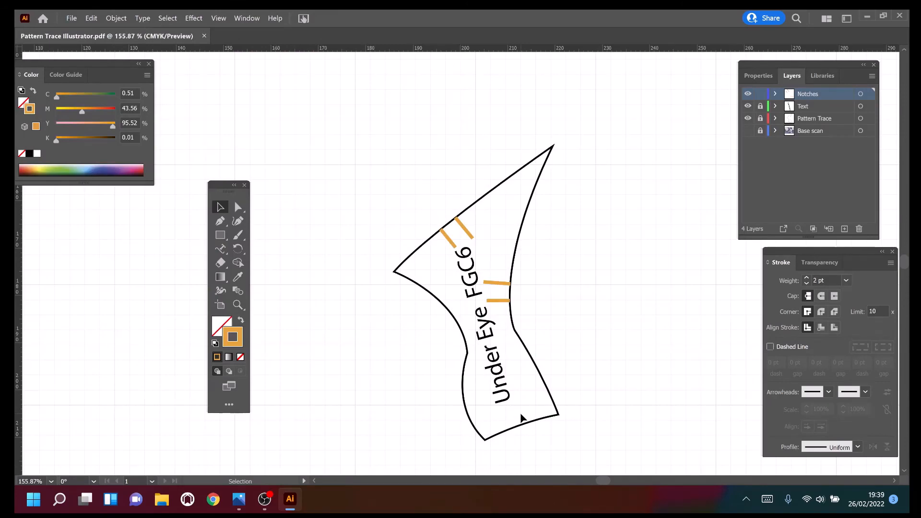
mouse_move(266, 503)
left_click(865, 18)
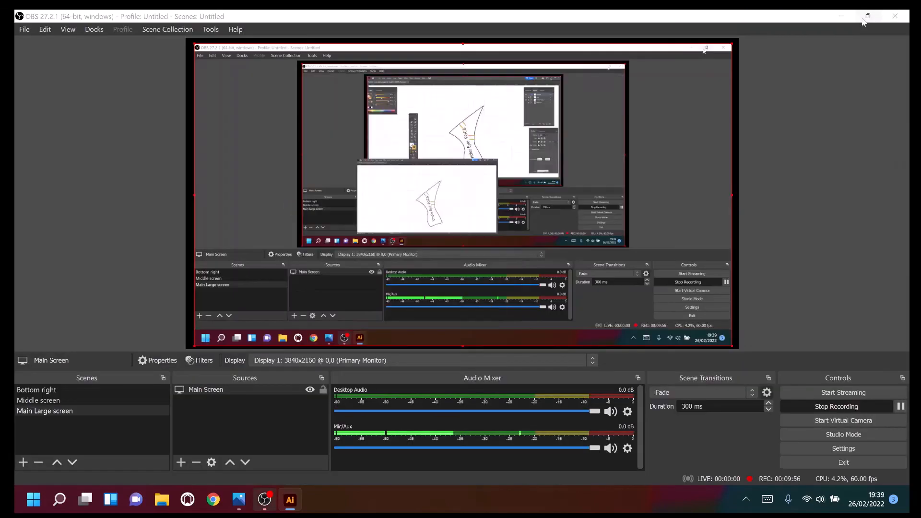
left_click(822, 408)
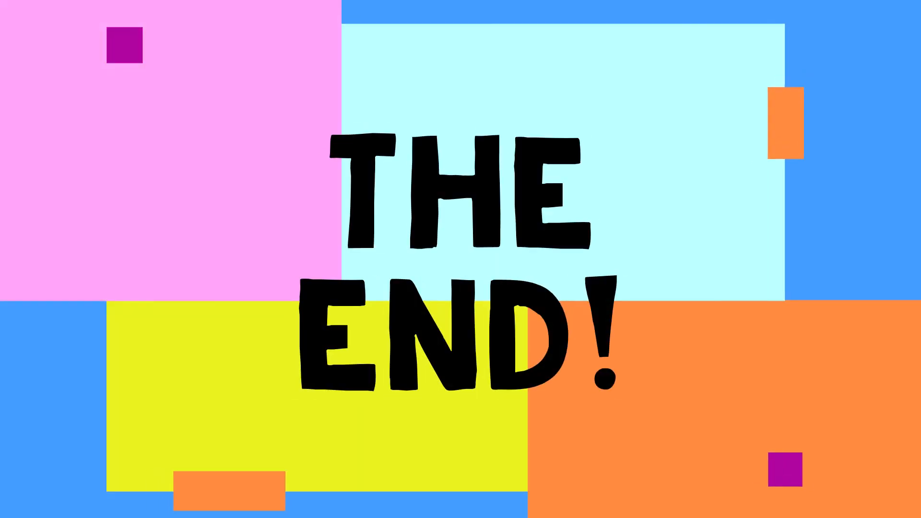